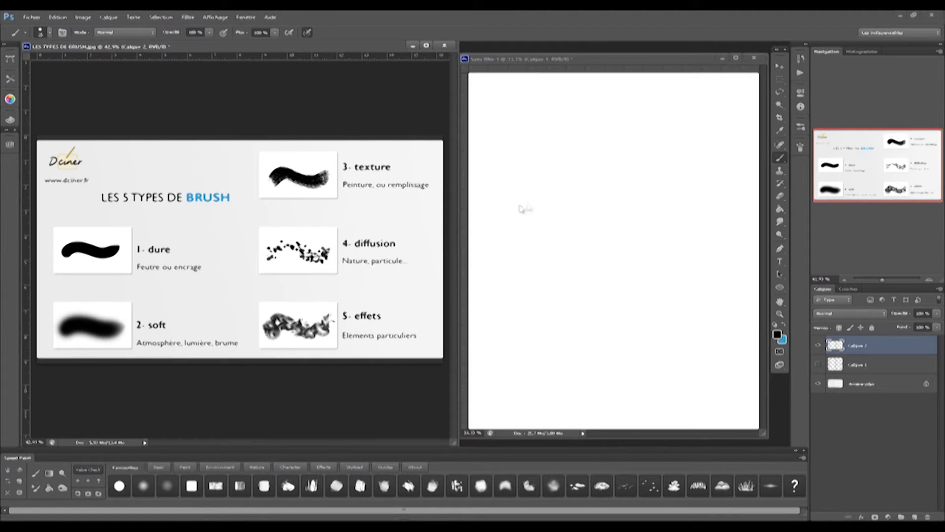
- Paint two thick black bands on Calque 1 across the upper part of the blank document with the hard brush
click(642, 67)
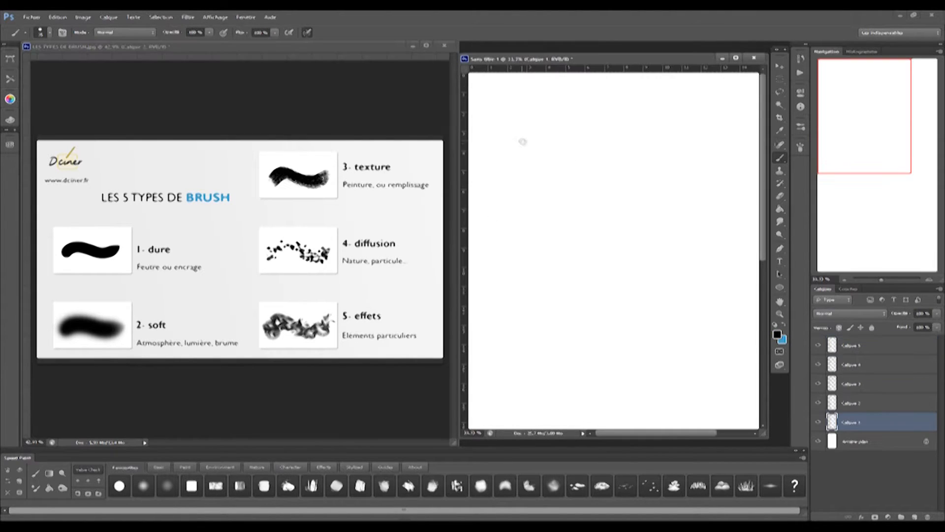
mouse_move(515, 121)
mouse_down()
mouse_move(707, 122)
mouse_move(695, 125)
mouse_move(715, 128)
mouse_up()
mouse_move(500, 172)
mouse_down()
mouse_move(563, 188)
mouse_move(709, 179)
mouse_up()
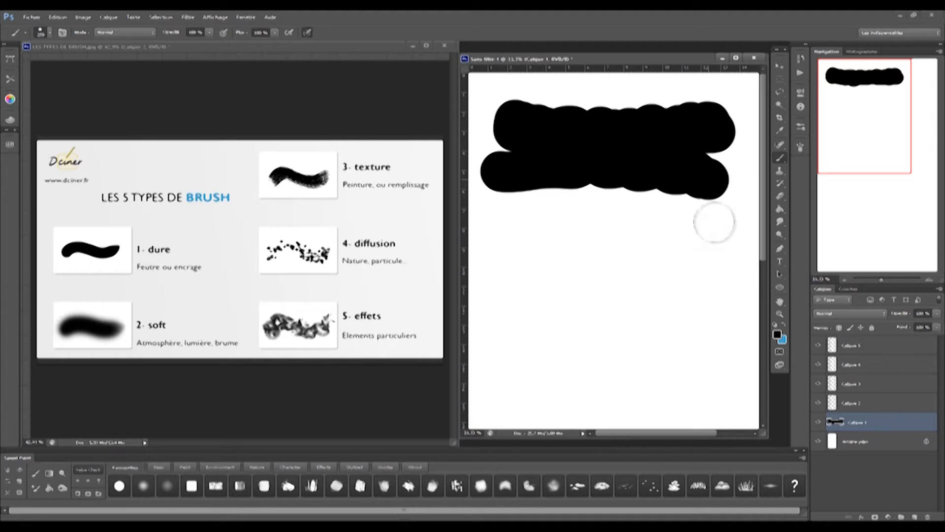
- Disable the Transfert option in the brush settings
click(801, 148)
click(575, 225)
click(772, 140)
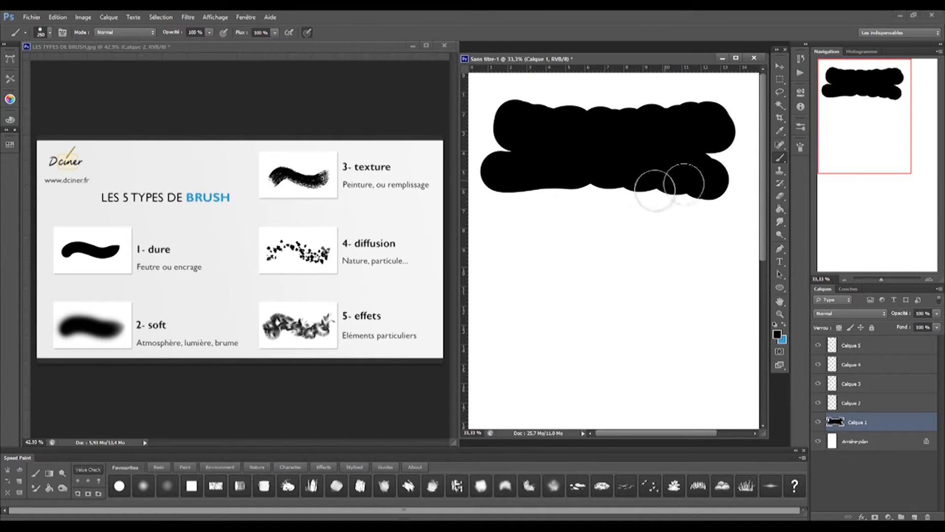
- Examine the brush's Dynamique de forme settings, including the Pression de la plume size control
click(800, 146)
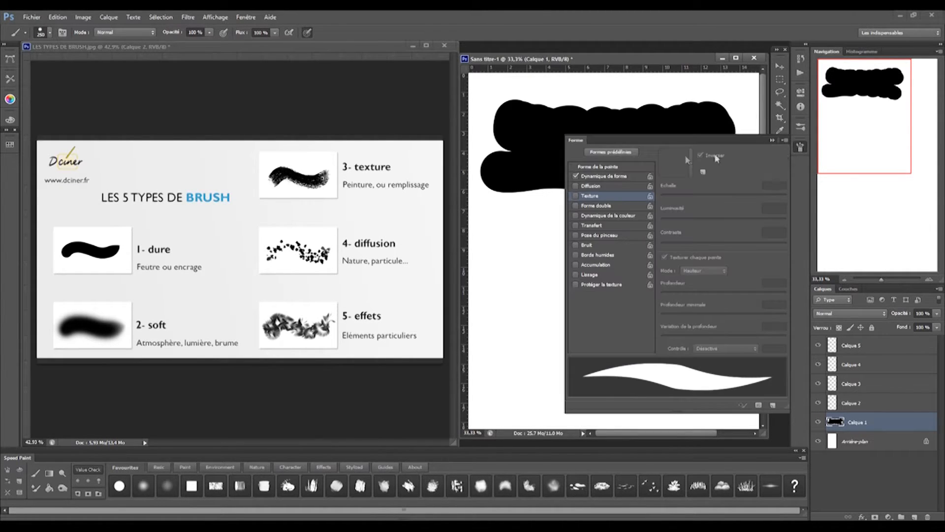
click(602, 176)
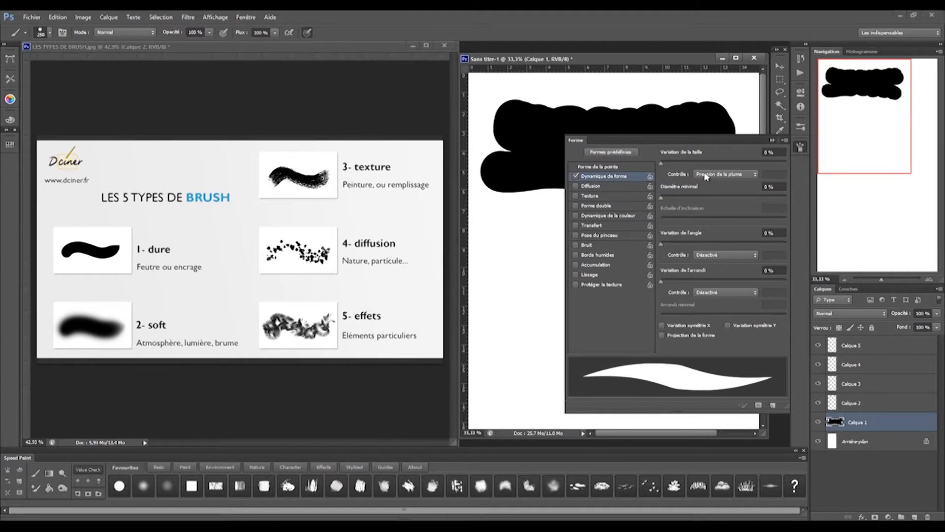
click(801, 147)
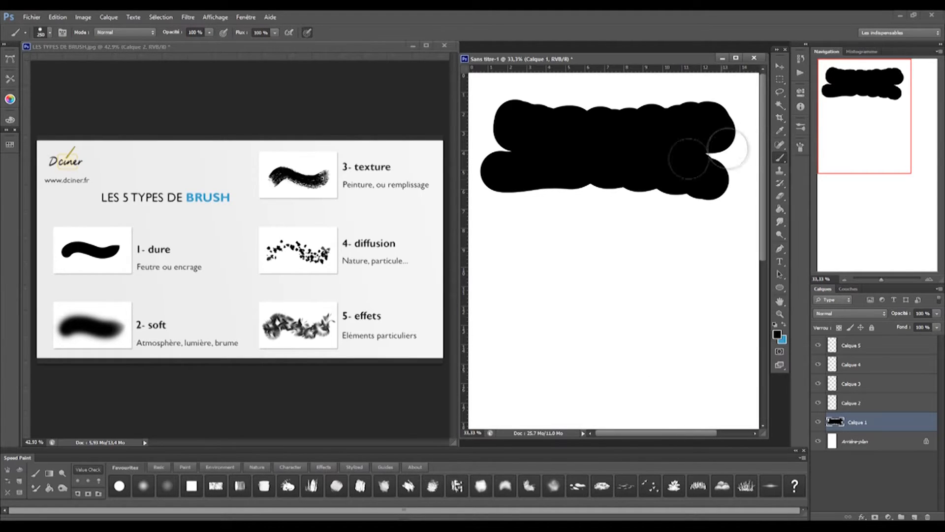
- Paint two wavy black strokes of varying thickness below the bands and hide Calque 1
mouse_move(503, 252)
mouse_down()
mouse_move(696, 258)
mouse_move(725, 280)
mouse_move(647, 308)
mouse_up()
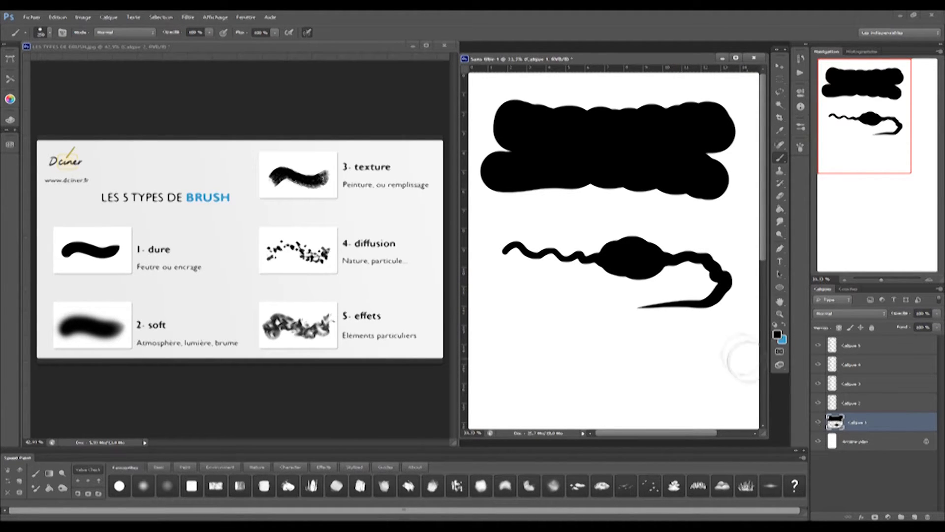
mouse_move(507, 278)
mouse_down()
mouse_move(507, 297)
mouse_move(540, 315)
mouse_move(530, 318)
mouse_move(521, 343)
mouse_move(555, 325)
mouse_move(628, 334)
mouse_move(689, 350)
mouse_up()
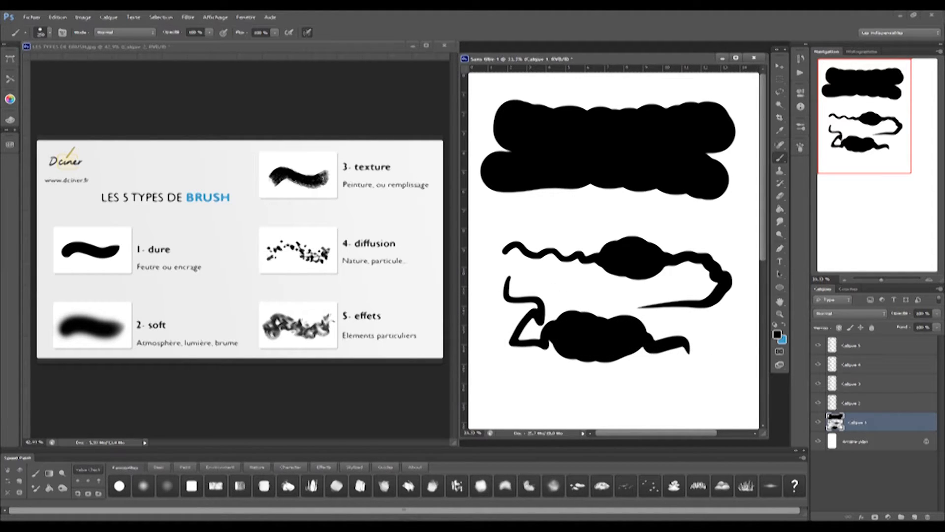
click(818, 422)
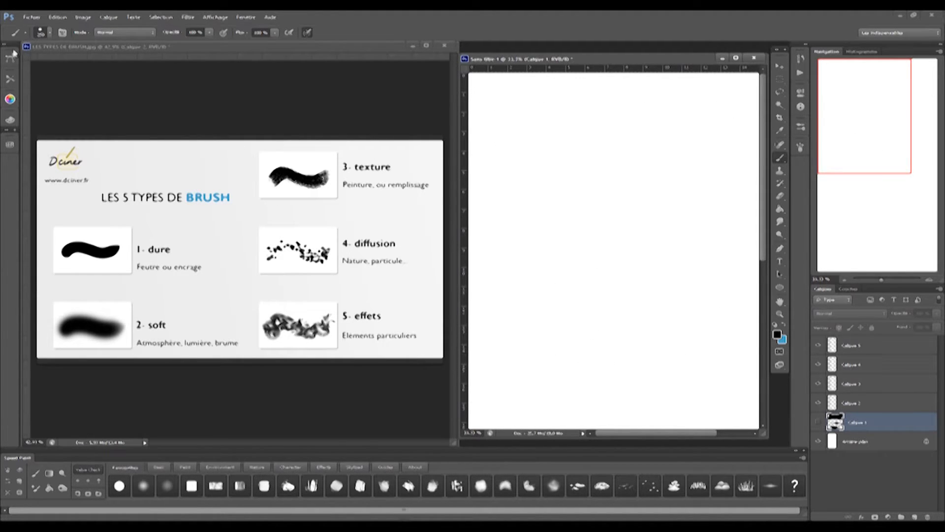
- Paint a broad winding grey stroke on Calque 2 with a flat hard brush from the tool presets and hide that layer
click(9, 79)
click(59, 94)
click(134, 73)
click(837, 400)
mouse_move(527, 116)
mouse_down()
mouse_move(549, 144)
mouse_move(520, 148)
mouse_move(520, 157)
mouse_move(562, 132)
mouse_move(606, 133)
mouse_move(609, 156)
mouse_move(592, 153)
mouse_move(677, 130)
mouse_move(693, 137)
mouse_move(690, 125)
mouse_move(705, 158)
mouse_move(594, 186)
mouse_move(596, 207)
mouse_move(613, 191)
mouse_move(680, 199)
mouse_move(682, 233)
mouse_move(668, 203)
mouse_move(651, 227)
mouse_move(564, 227)
mouse_up()
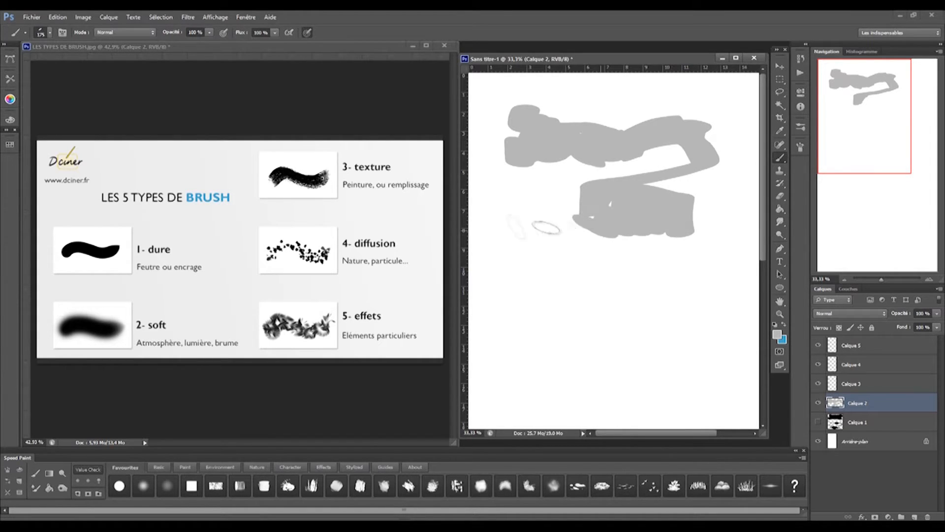
click(818, 403)
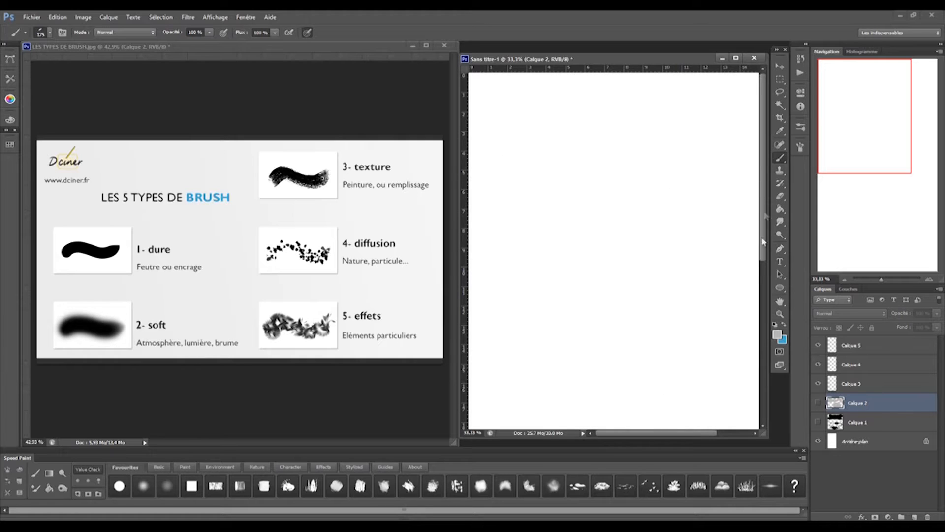
- Choose the hard round favourite brush, raise its Diamètre minimal and adjust its Transfert minimum
click(118, 486)
click(799, 148)
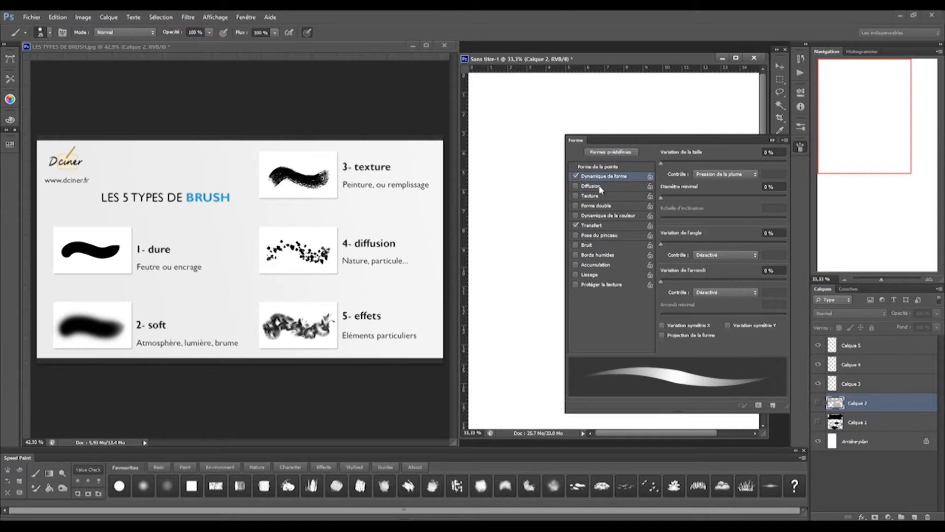
drag(662, 197, 711, 203)
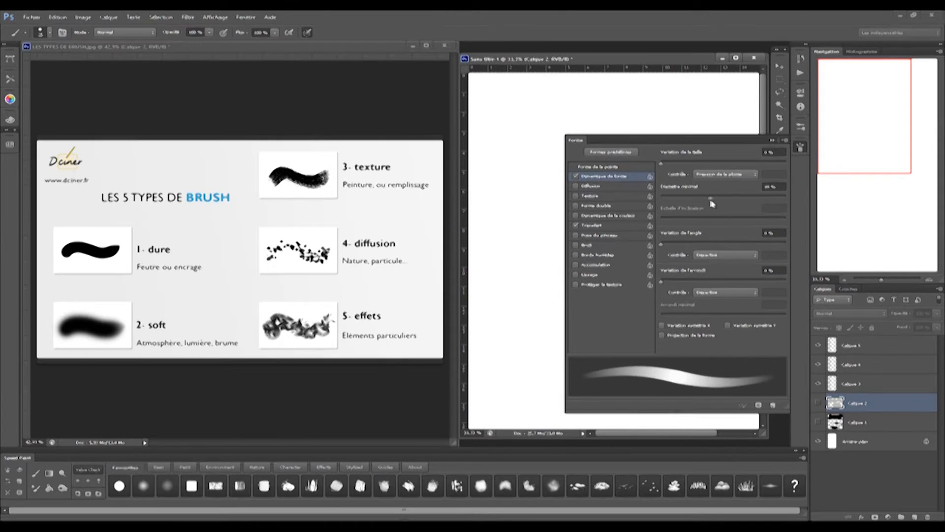
click(591, 225)
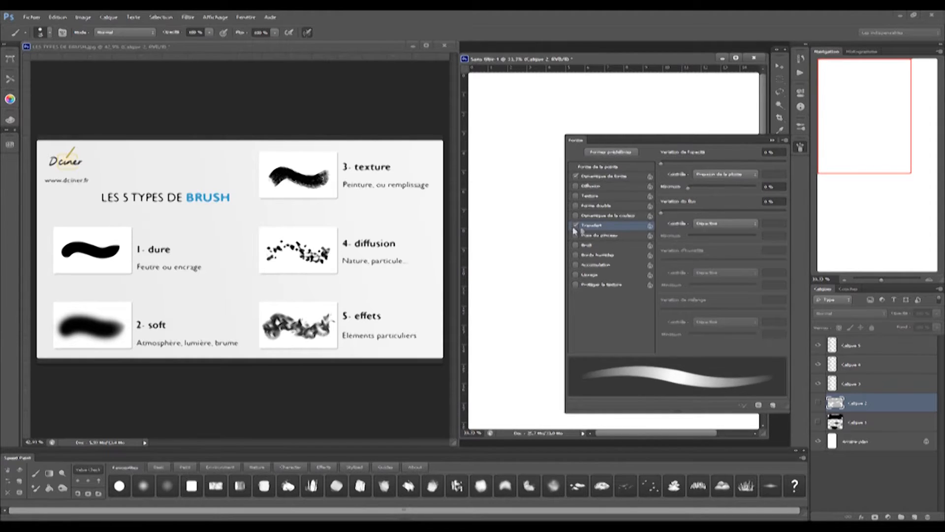
drag(693, 190, 687, 192)
click(772, 140)
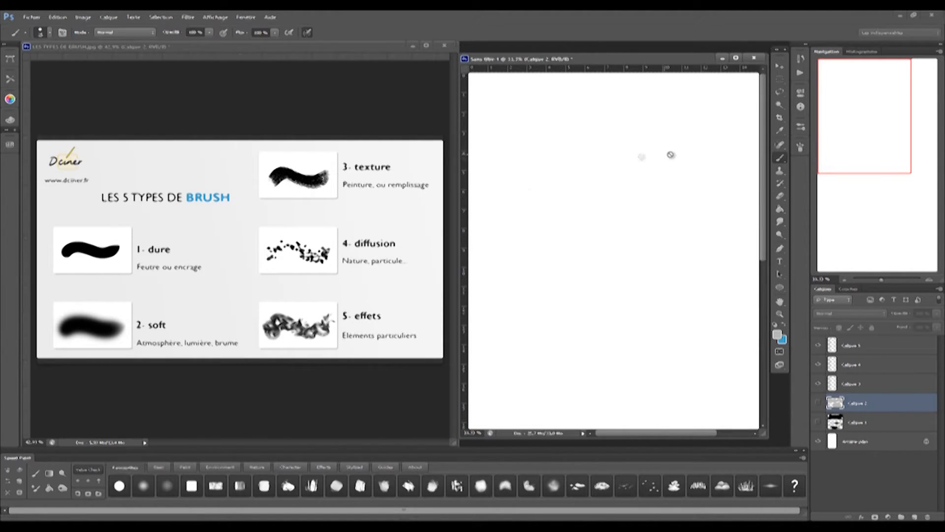
- Paint grey strokes on Calque 3 with the round brush, enlarging it considerably after the first stroke
click(856, 385)
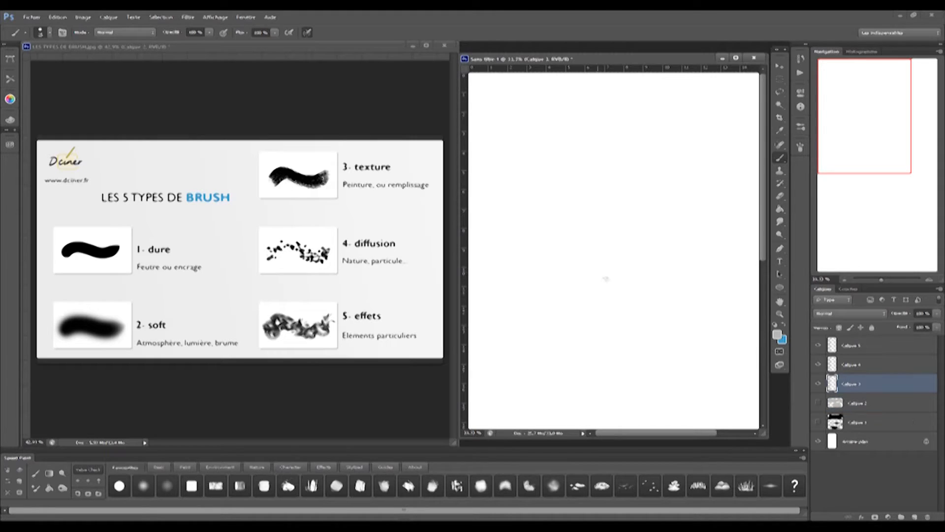
mouse_move(565, 236)
mouse_down()
mouse_move(582, 210)
mouse_move(666, 199)
mouse_move(688, 149)
mouse_move(711, 165)
mouse_up()
key(])
key(])
key(])
key(])
key(])
key(])
key(])
key(])
key([)
mouse_move(538, 262)
mouse_down()
mouse_move(589, 194)
mouse_move(644, 165)
mouse_move(674, 212)
mouse_move(661, 257)
mouse_move(614, 299)
mouse_move(551, 281)
mouse_move(526, 203)
mouse_move(540, 166)
mouse_move(582, 146)
mouse_move(573, 130)
mouse_move(532, 160)
mouse_move(541, 197)
mouse_move(516, 236)
mouse_move(544, 294)
mouse_move(610, 320)
mouse_up()
- Set the foreground colour to black, paint a dark area over the grey strokes and hide Calque 3
click(777, 335)
drag(704, 212, 667, 238)
click(894, 93)
mouse_move(566, 295)
mouse_down()
mouse_move(598, 301)
mouse_move(690, 157)
mouse_move(694, 276)
mouse_move(635, 315)
mouse_move(571, 182)
mouse_up()
click(818, 383)
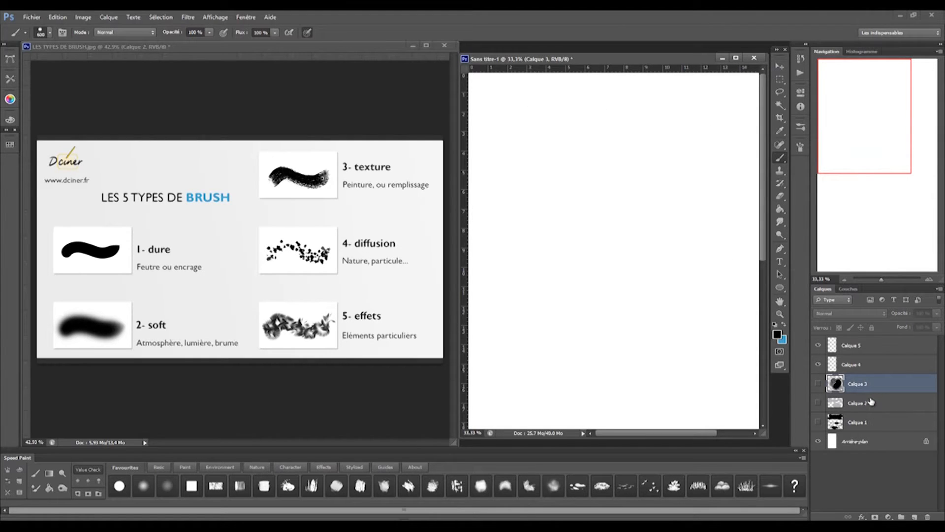
- Add a new layer above Calque 3 and choose the soft round favourite brush at a much larger size
key(ctrl+shift+alt+n)
click(143, 491)
drag(530, 192, 593, 207)
key(ctrl+z)
key(bracketright)
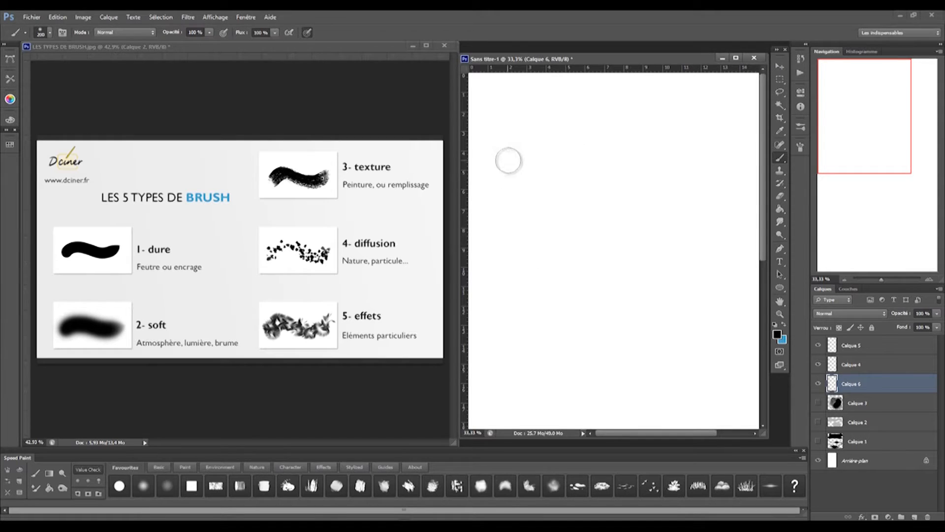
key(bracketright)
key(bracketright)
key(bracketright)
key(bracketright)
key(bracketright)
key(bracketright)
key(bracketright)
key(bracketright)
- Paint large soft strokes around the new layer, enlarging the brush further for a diagonal pass through the middle
mouse_move(547, 168)
mouse_down()
mouse_move(683, 274)
mouse_move(622, 243)
mouse_move(543, 181)
mouse_move(670, 200)
mouse_move(577, 294)
mouse_move(548, 177)
mouse_move(531, 199)
mouse_move(569, 231)
mouse_move(660, 205)
mouse_move(700, 213)
mouse_move(719, 254)
mouse_move(634, 248)
mouse_move(573, 280)
mouse_move(592, 204)
mouse_move(624, 262)
mouse_move(559, 228)
mouse_up()
mouse_move(521, 342)
mouse_down()
mouse_move(660, 307)
mouse_move(599, 363)
mouse_move(546, 353)
mouse_move(583, 387)
mouse_move(532, 356)
mouse_move(658, 303)
mouse_move(632, 323)
mouse_move(520, 331)
mouse_move(680, 202)
mouse_move(578, 375)
mouse_move(571, 354)
mouse_move(714, 253)
mouse_move(582, 345)
mouse_move(657, 227)
mouse_move(672, 179)
mouse_move(620, 234)
mouse_move(595, 289)
mouse_move(561, 301)
mouse_move(609, 213)
mouse_move(605, 303)
mouse_up()
key(x)
key(])
key(])
key(])
drag(667, 157, 547, 315)
- Sample a dark grey from the canvas, paint cloudy masses over the soft shading with a cloud-like brush and hide Calque 6
click(722, 485)
alt+click(701, 175)
mouse_move(571, 232)
mouse_down()
mouse_move(717, 326)
mouse_move(597, 390)
mouse_up()
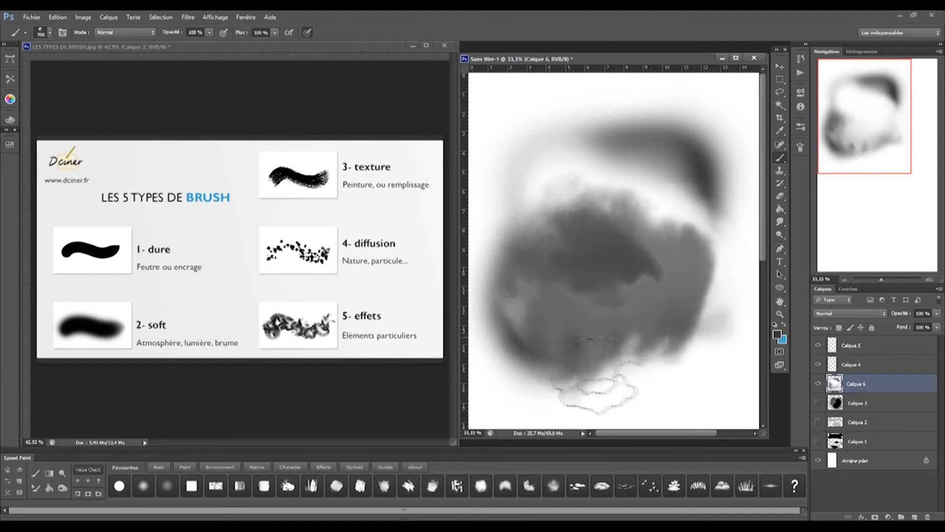
mouse_move(532, 197)
mouse_down()
mouse_move(529, 172)
mouse_move(620, 157)
mouse_move(660, 212)
mouse_move(610, 301)
mouse_up()
click(818, 385)
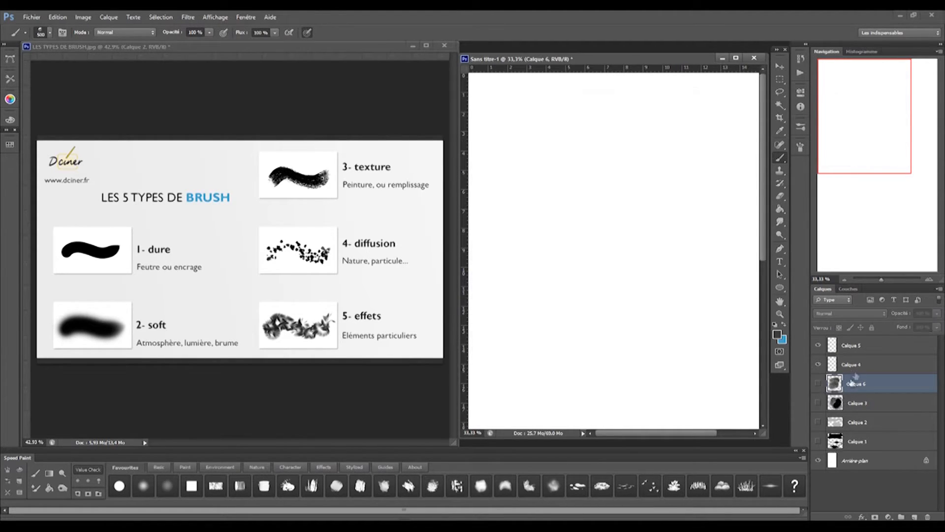
- Add a new layer above Calque 4 and make Calque 4 the active layer again
click(856, 367)
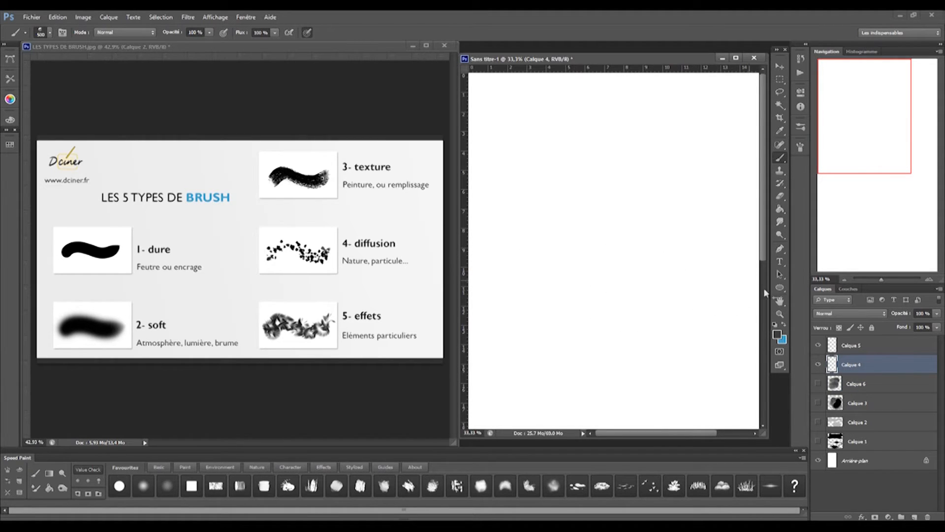
key(ctrl+shift+alt+n)
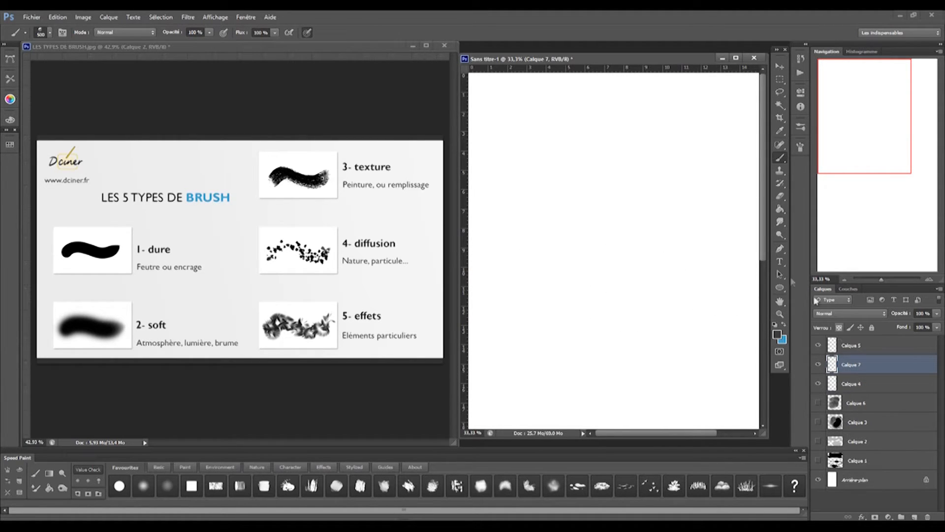
click(852, 383)
- Paint a rough grey stroke on the upper area of Calque 4 with an enlarged textured favourite brush
click(318, 485)
key(bracketright)
key(bracketright)
key(bracketright)
key(bracketright)
key(bracketright)
key(bracketright)
key(bracketright)
key(bracketright)
drag(510, 261, 620, 196)
key(ctrl+z)
key(bracketright)
key(bracketright)
mouse_move(531, 148)
mouse_down()
mouse_move(541, 199)
mouse_move(561, 217)
mouse_up()
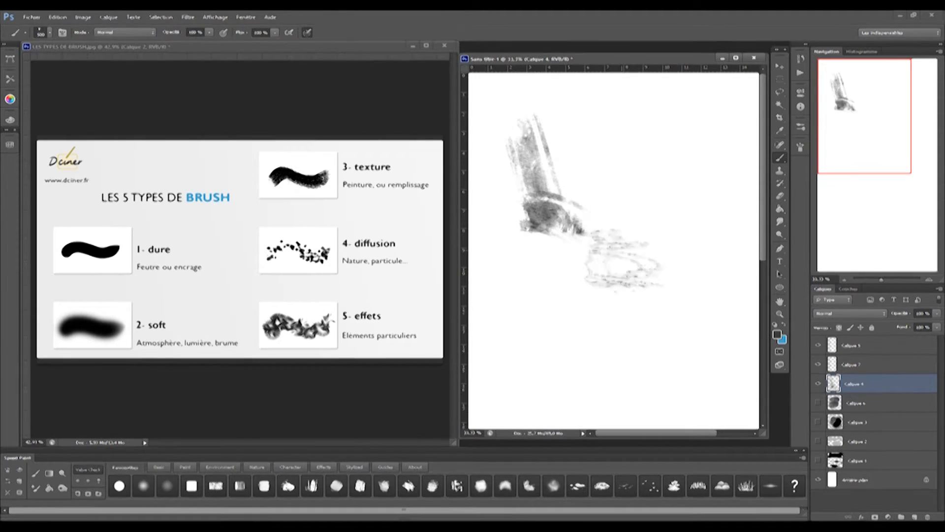
- Set the foreground colour to pure black and paint bold vertical and diagonal textured strokes, enlarging the brush to 600 px
click(777, 335)
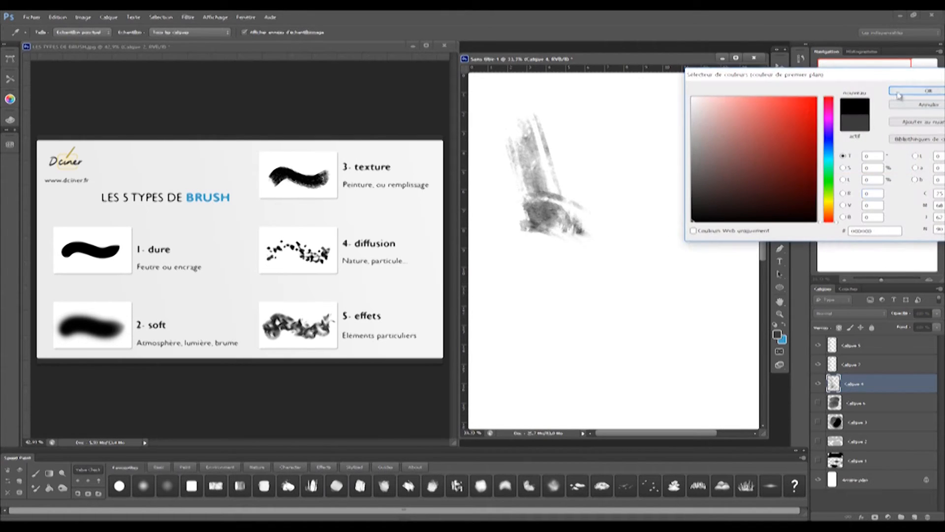
click(898, 93)
mouse_move(574, 163)
mouse_down()
mouse_move(562, 224)
mouse_move(586, 278)
mouse_up()
drag(586, 179, 589, 230)
drag(627, 141, 606, 246)
key(bracketright)
drag(639, 165, 632, 244)
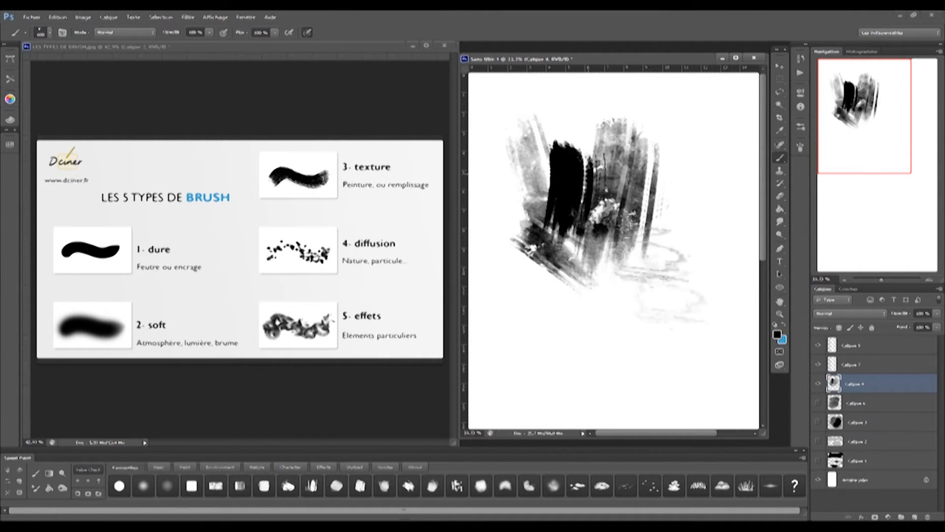
drag(574, 174, 622, 275)
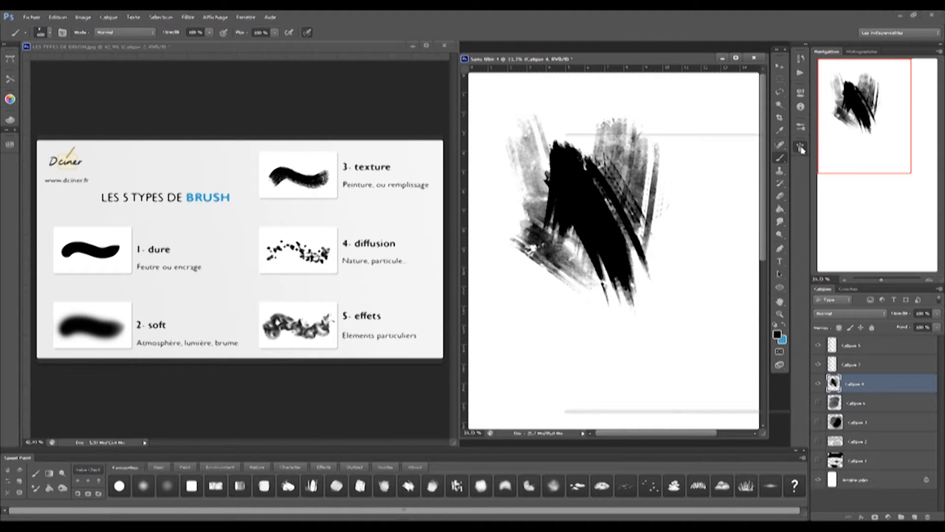
- Choose a different pattern for the brush's Texture setting
click(801, 147)
click(593, 197)
click(673, 162)
double_click(711, 254)
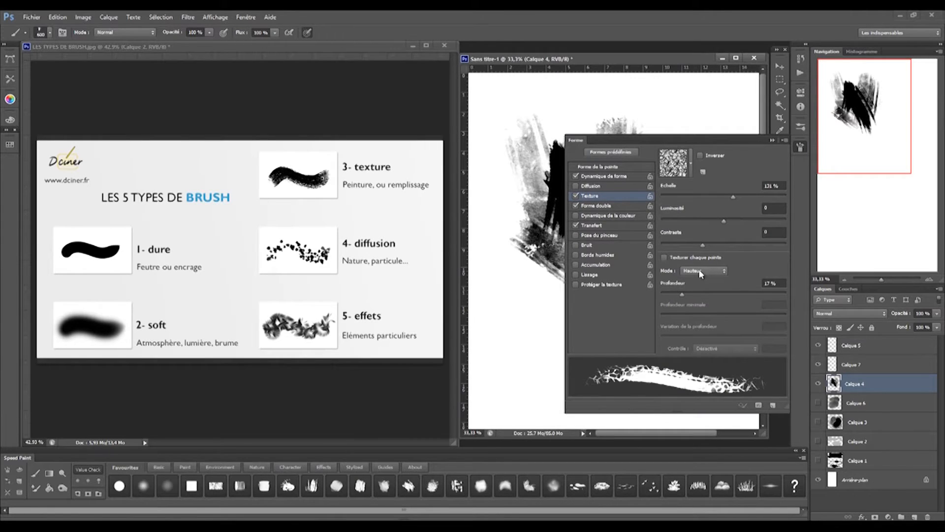
- Set the brush's Forme double to the 67 px tip
click(591, 207)
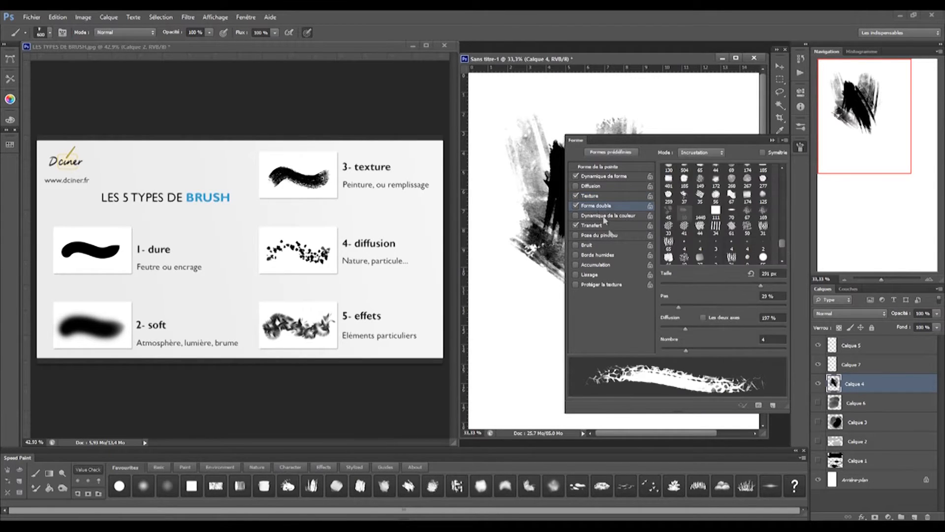
click(700, 226)
mouse_move(691, 288)
mouse_down()
mouse_move(676, 290)
mouse_move(704, 294)
mouse_move(676, 312)
mouse_up()
click(747, 213)
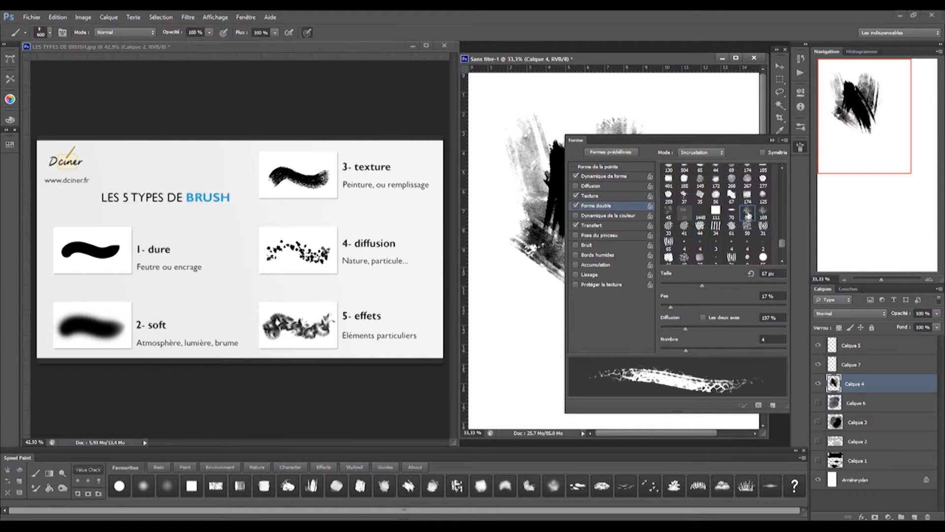
click(772, 140)
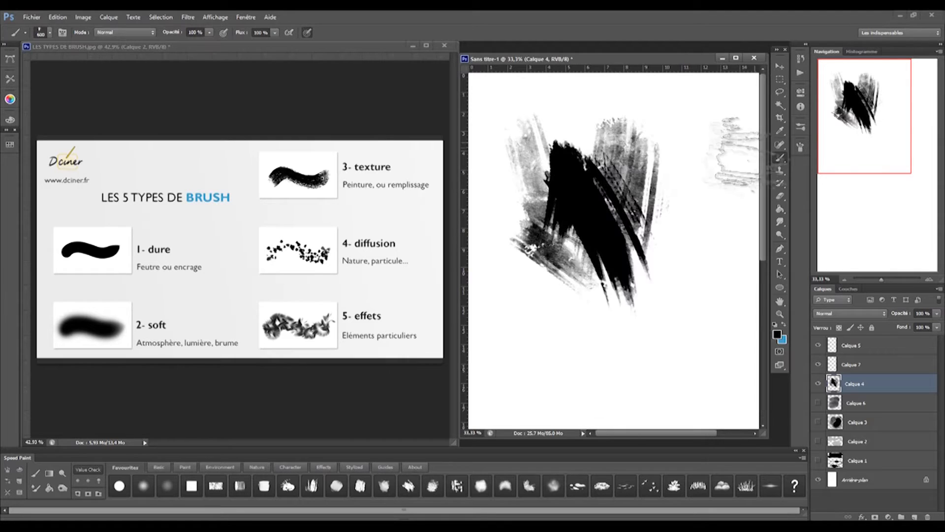
- Paint rough black strokes down and across Calque 4 with the modified textured brush and hide the layer
drag(650, 152, 636, 256)
drag(687, 182, 635, 332)
drag(578, 308, 657, 364)
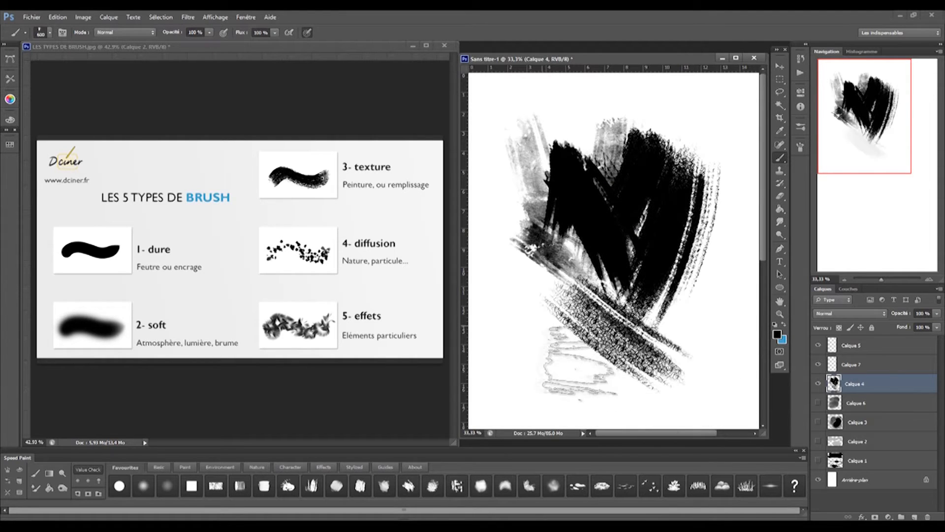
mouse_move(520, 298)
mouse_down()
mouse_move(571, 372)
mouse_move(635, 359)
mouse_up()
drag(694, 350, 654, 335)
drag(688, 278, 675, 376)
click(818, 384)
click(818, 384)
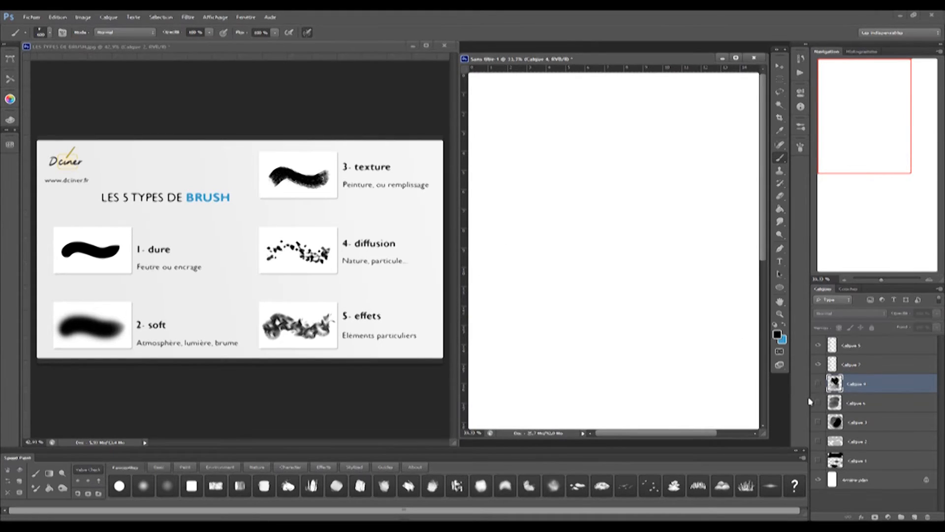
- Paint a dark bushy foliage cluster across the middle of Calque 7 with a foliage brush from the Nature set
click(853, 370)
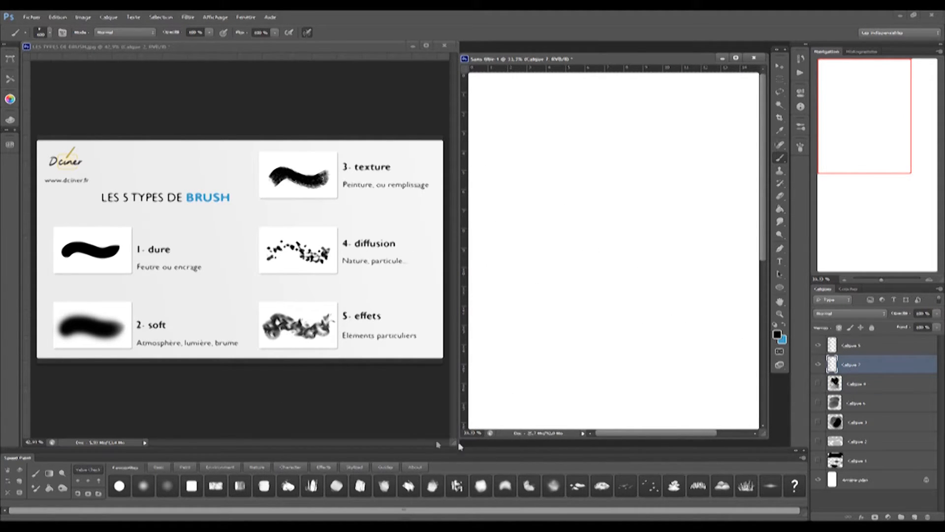
click(355, 468)
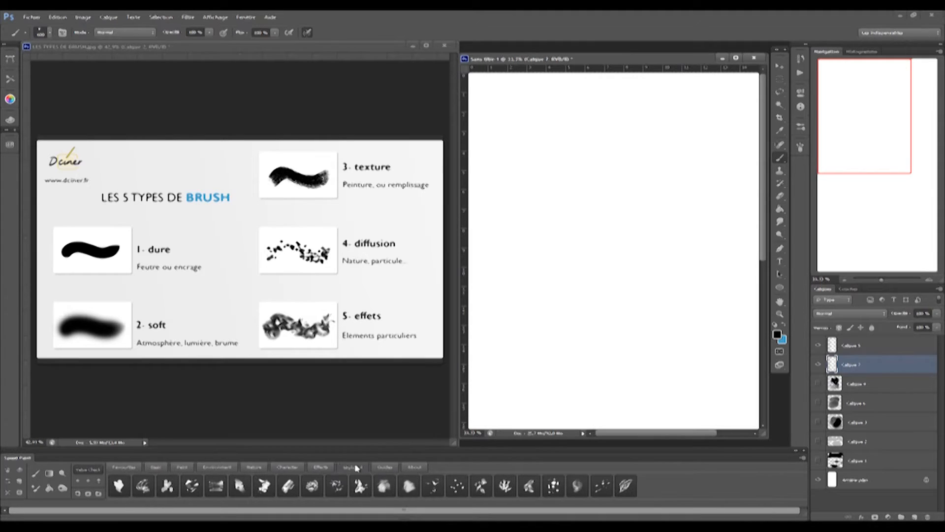
click(260, 469)
click(451, 489)
drag(526, 241, 724, 270)
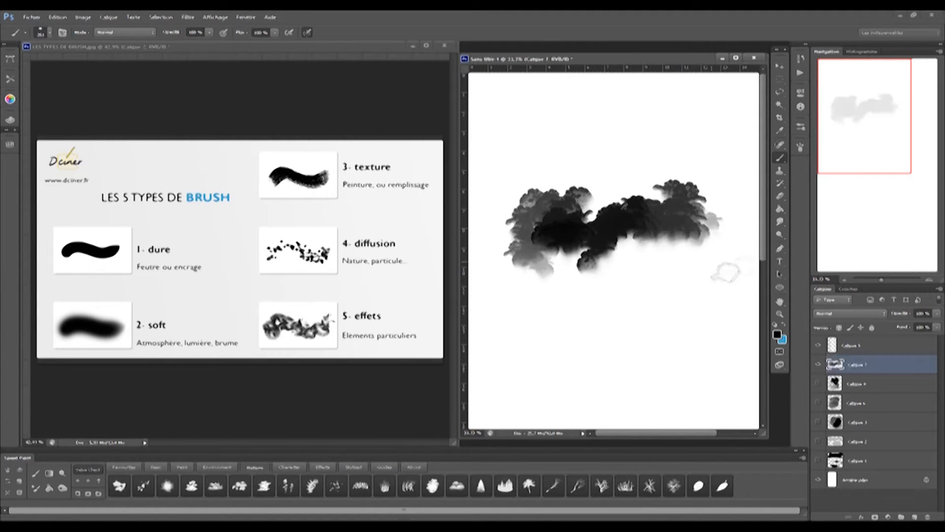
- Set the foliage brush's Diffusion to 322 % with a Nombre of 2
click(801, 148)
click(592, 187)
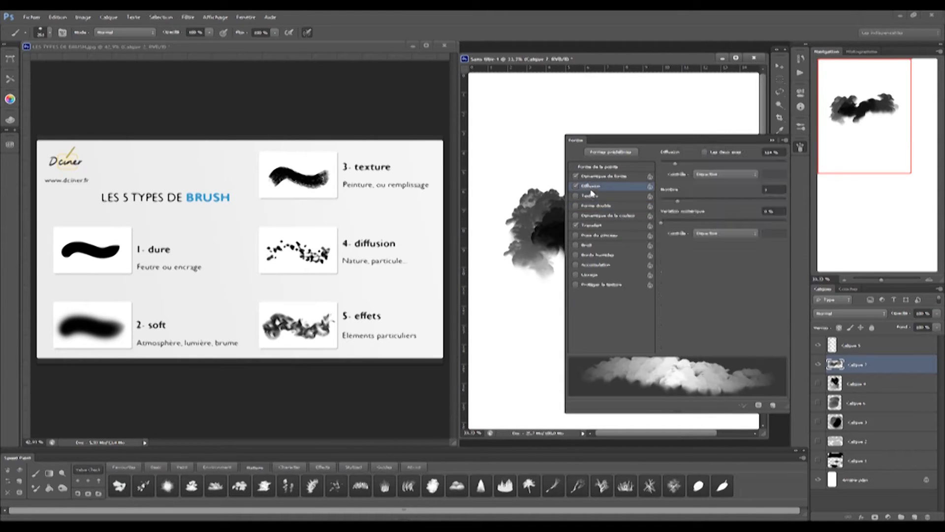
mouse_move(678, 167)
mouse_down()
mouse_move(731, 172)
mouse_move(703, 176)
mouse_move(739, 206)
mouse_move(673, 205)
mouse_up()
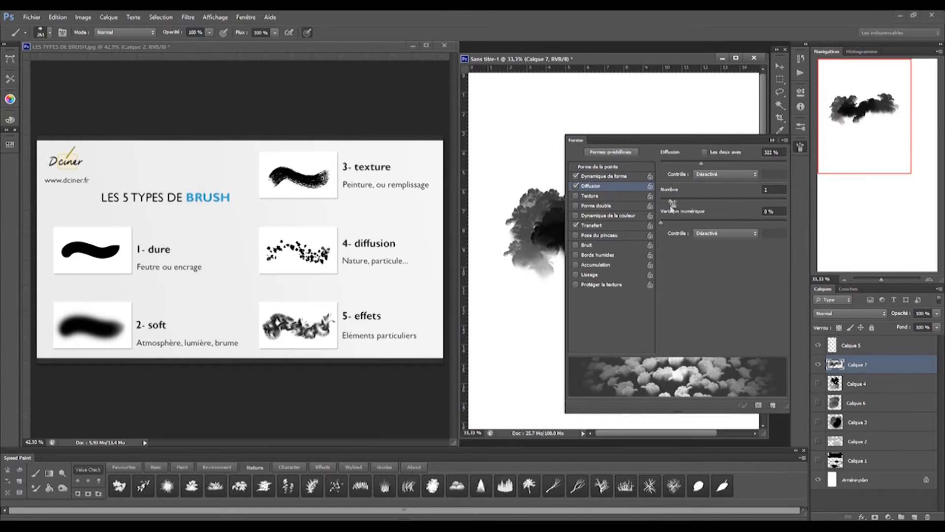
click(772, 141)
- Paint scattered foliage clumps above and below the dark cluster on Calque 7, varying the brush size
mouse_move(517, 158)
mouse_down()
mouse_move(615, 158)
mouse_move(689, 143)
mouse_up()
drag(522, 310, 729, 315)
drag(541, 354, 662, 340)
key(bracketright)
key(bracketright)
mouse_move(519, 275)
mouse_down()
mouse_move(514, 282)
mouse_move(640, 290)
mouse_move(561, 291)
mouse_move(621, 278)
mouse_up()
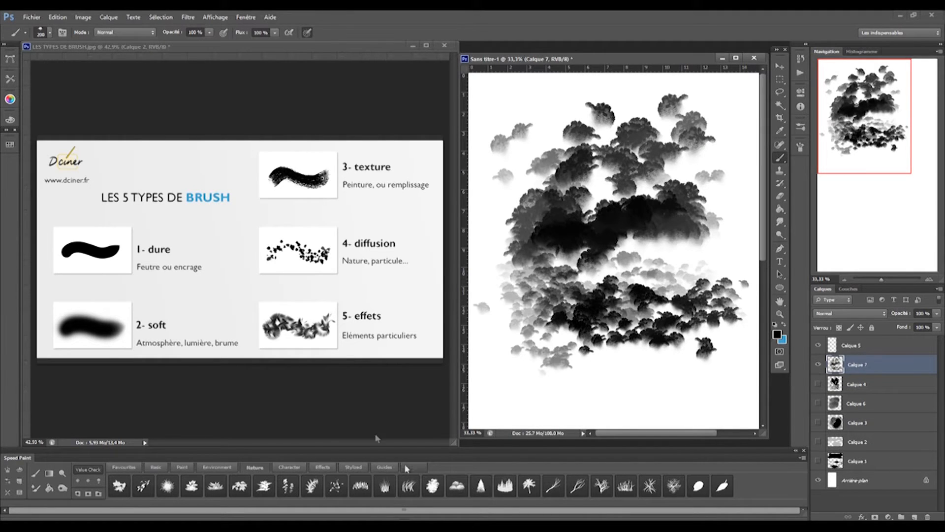
- Paint a wavy leafy stroke below the foliage with another Nature brush and enable Diffusion for that brush
click(264, 486)
drag(510, 396, 691, 377)
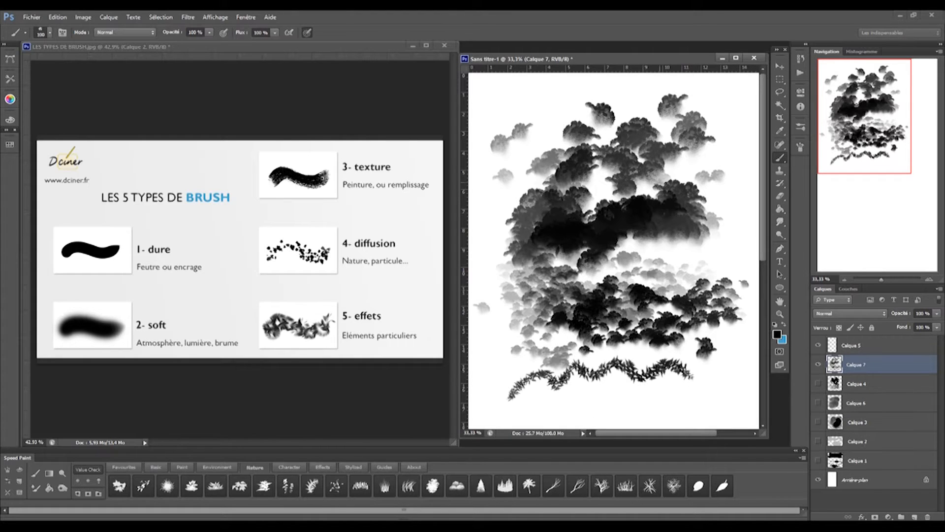
click(801, 148)
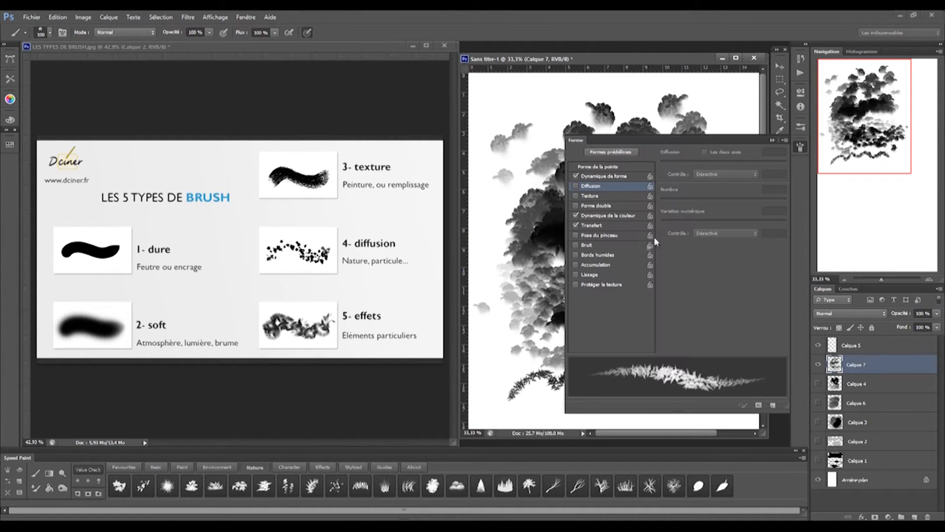
click(594, 179)
click(591, 187)
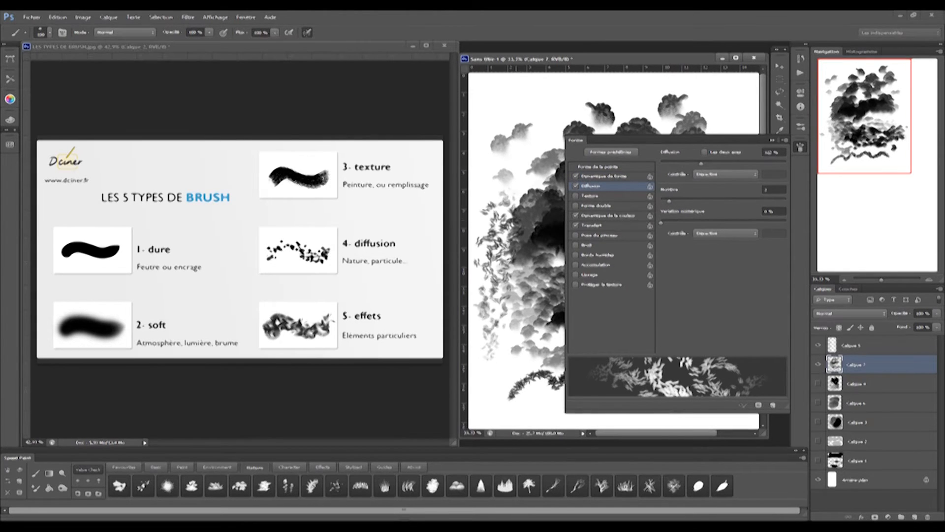
- Scatter leaves along the left side and upper right of Calque 7, and hide that layer to continue on Calque 5
drag(492, 290, 542, 143)
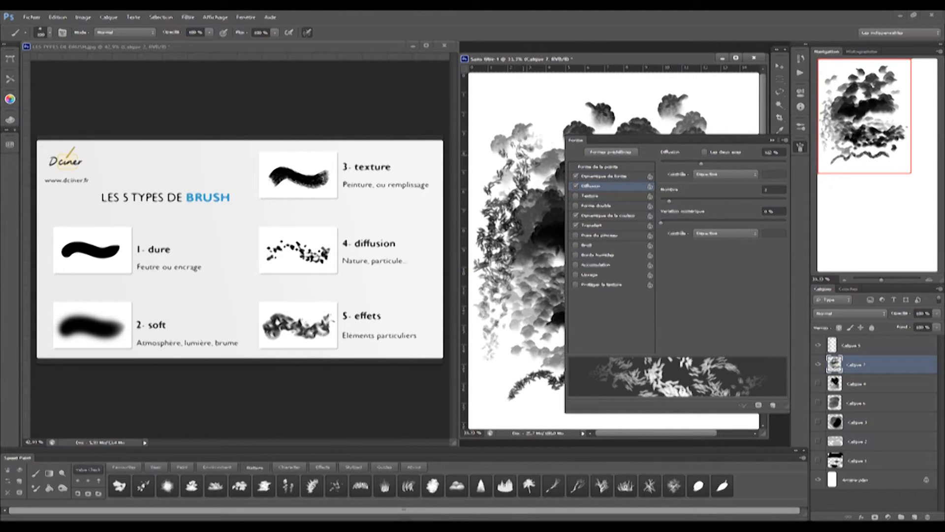
click(768, 142)
mouse_move(598, 106)
mouse_down()
mouse_move(714, 162)
mouse_move(753, 212)
mouse_up()
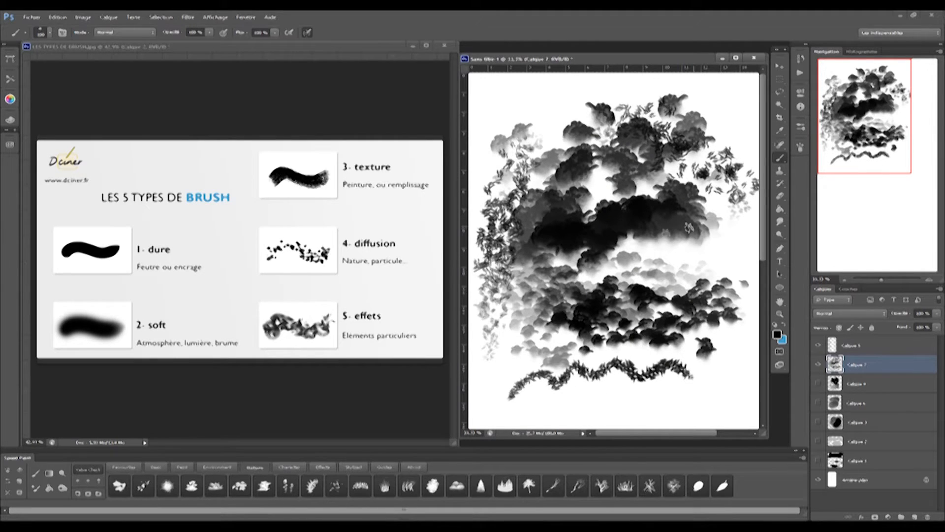
click(818, 365)
click(857, 345)
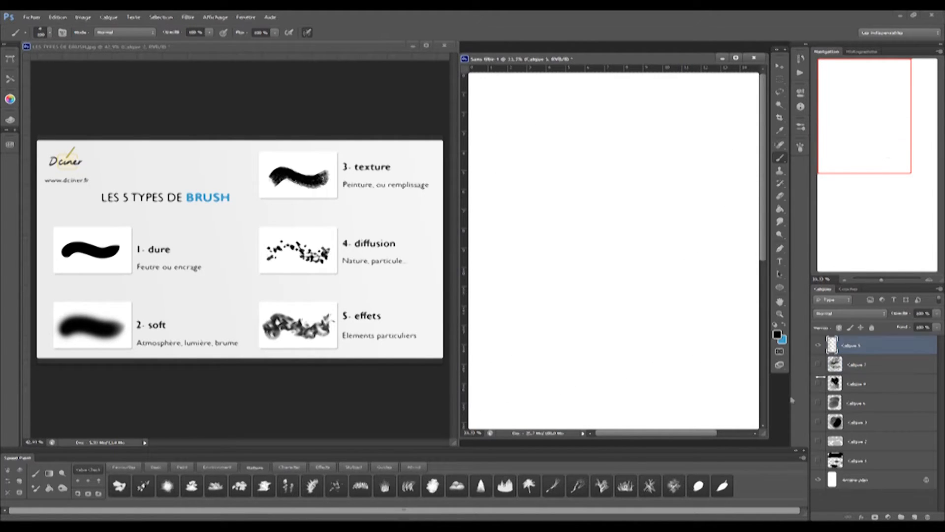
- Paint a wavy chain and, beneath it, a wavy band of cobblestones on Calque 5 with brushes from the Character set
click(289, 467)
mouse_move(501, 155)
mouse_down()
mouse_move(562, 144)
mouse_move(746, 159)
mouse_up()
click(409, 486)
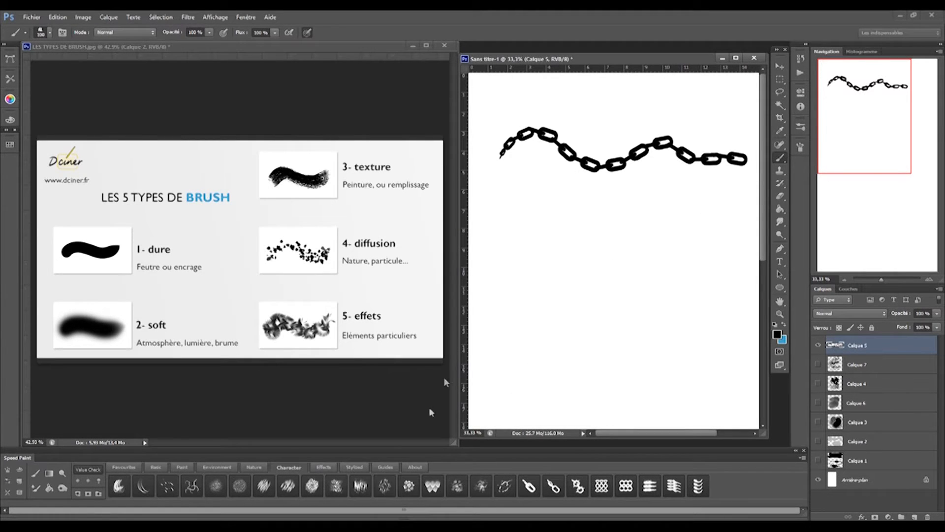
drag(503, 239, 707, 224)
- Paint a thin horizontal mesh band below the stones and wider mesh bands under it with the brush enlarged to 200 px
click(602, 486)
drag(493, 290, 731, 290)
key(bracketright)
key(bracketright)
key(bracketright)
key(bracketright)
key(bracketright)
key(bracketright)
key(bracketright)
key(bracketright)
drag(497, 305, 744, 308)
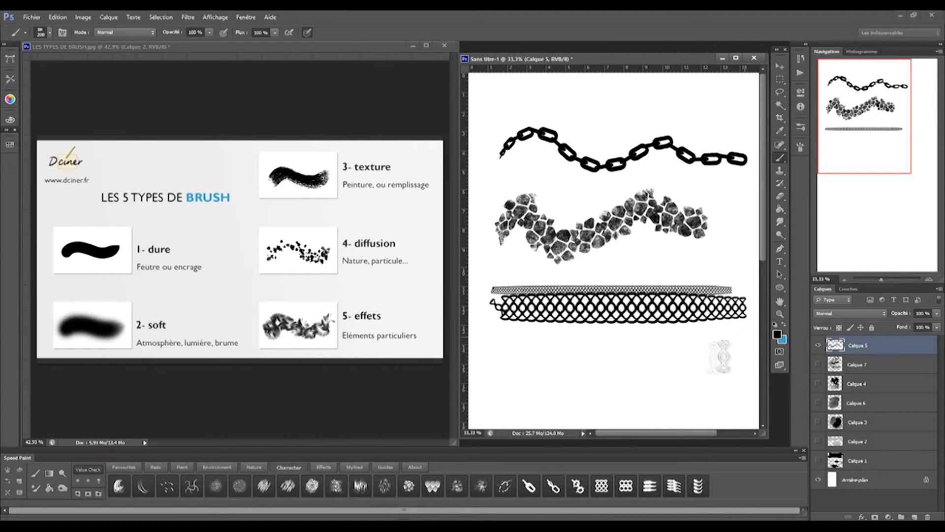
drag(490, 335, 739, 334)
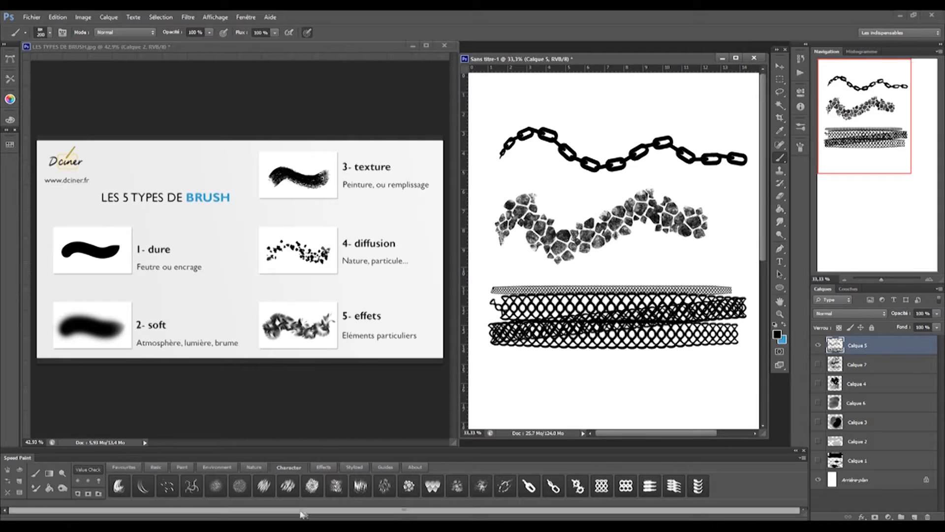
- Undo the last mesh stroke and hide Calque 5
key(ctrl+z)
key(bracketleft)
key(bracketleft)
key(bracketleft)
key(bracketleft)
key(bracketleft)
click(818, 345)
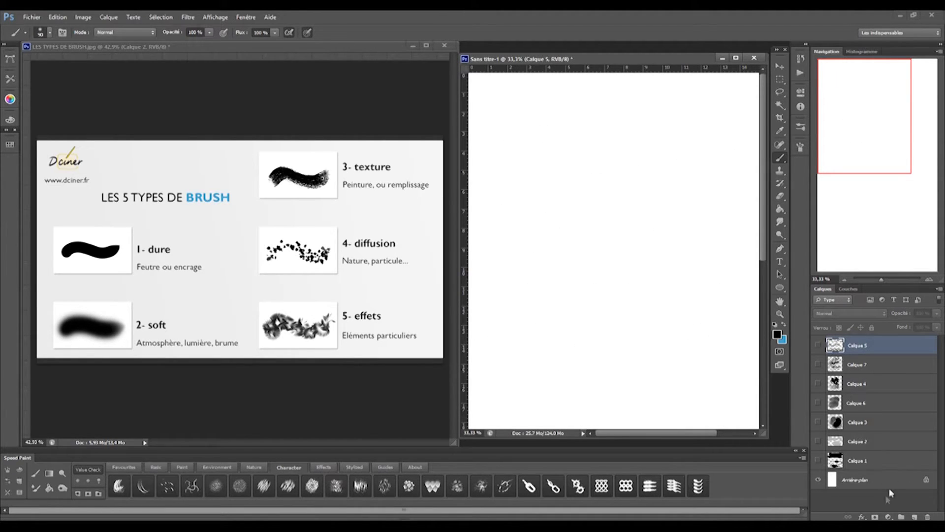
- Add a new layer above Calque 5 and paint a thick dark wavy stroke across its upper middle with a Stylized brush
click(914, 516)
click(482, 485)
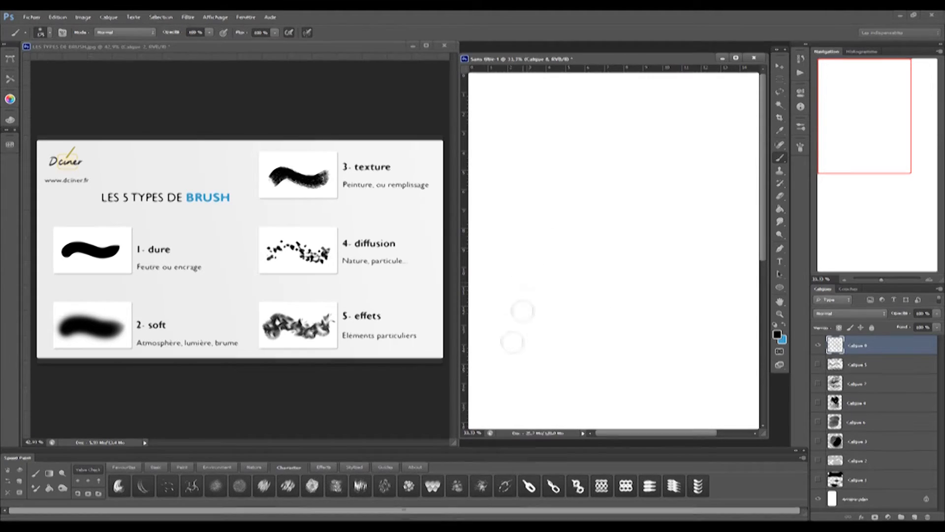
click(382, 467)
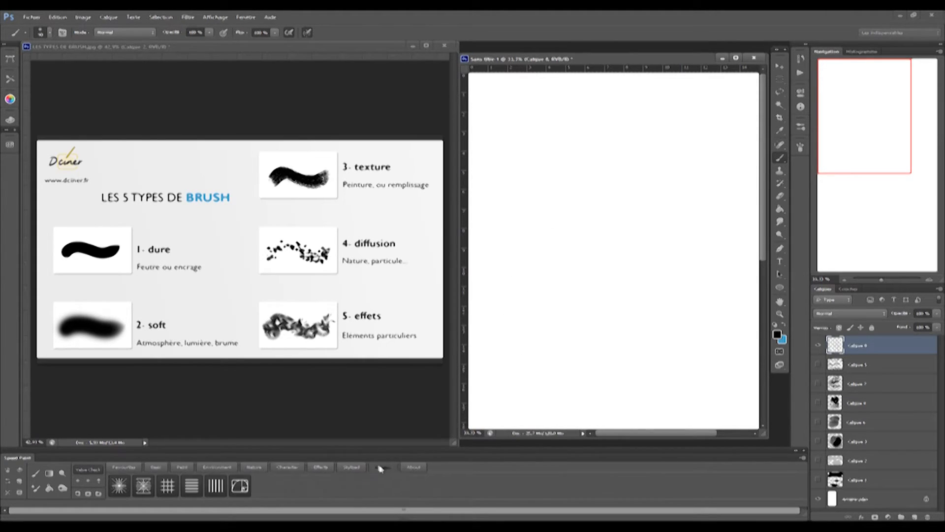
click(351, 467)
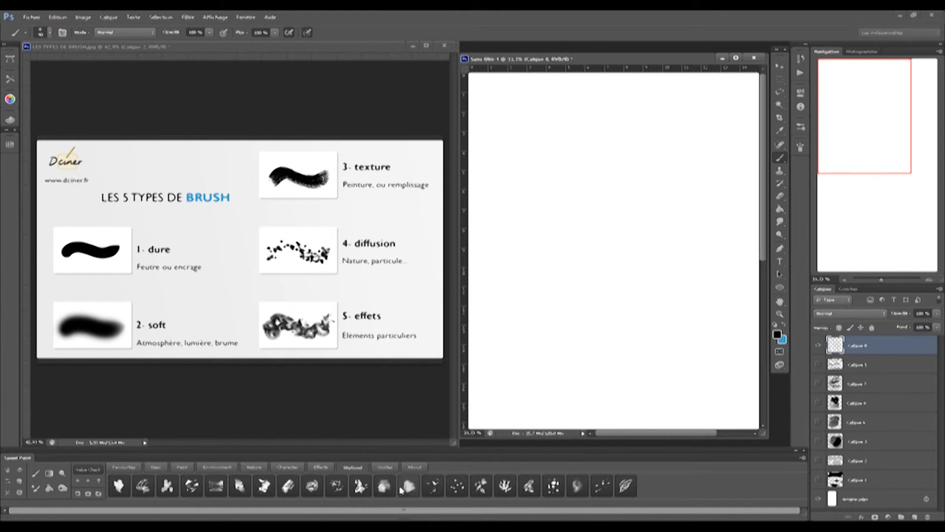
mouse_move(540, 253)
mouse_down()
mouse_move(582, 235)
mouse_move(654, 225)
mouse_move(704, 197)
mouse_up()
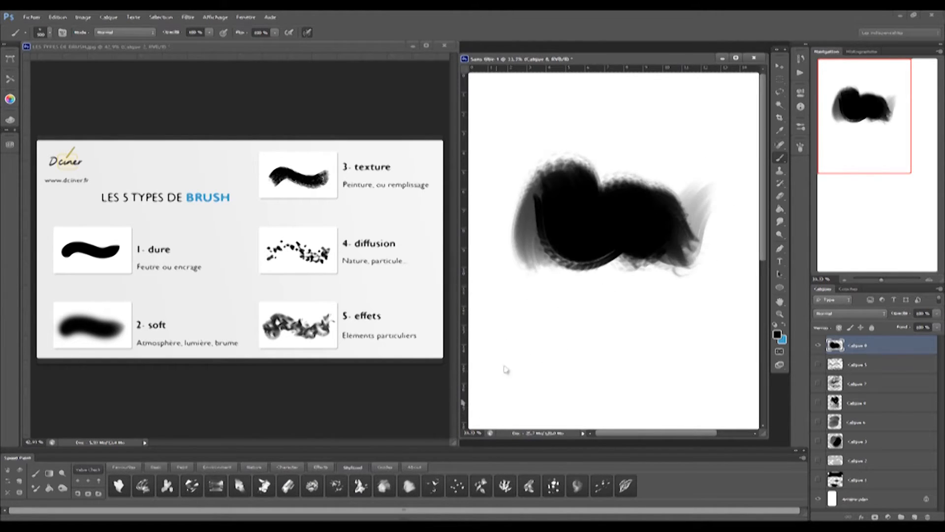
- Paint further strokes across the middle and near the bottom of Calque 8 with two other Stylized brushes
click(386, 487)
mouse_move(525, 182)
mouse_down()
mouse_move(532, 158)
mouse_move(610, 123)
mouse_move(655, 158)
mouse_move(684, 163)
mouse_move(640, 265)
mouse_move(517, 274)
mouse_move(631, 323)
mouse_move(728, 276)
mouse_up()
click(553, 486)
mouse_move(544, 382)
mouse_down()
mouse_move(603, 356)
mouse_move(665, 365)
mouse_move(654, 394)
mouse_move(522, 375)
mouse_move(537, 321)
mouse_move(571, 385)
mouse_move(541, 369)
mouse_up()
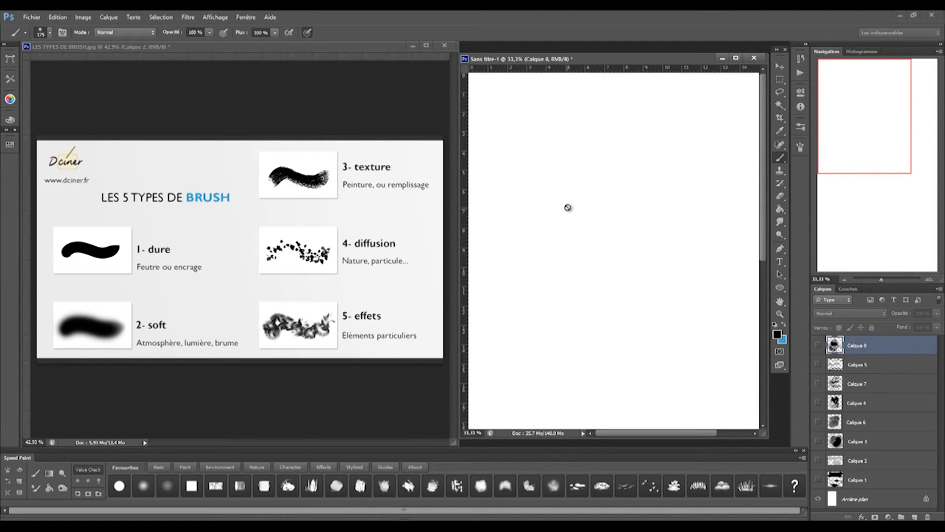
- Add a new layer above Calque 8 and test the soft round Favourites brush at 900 px, undoing the trial stroke
click(914, 516)
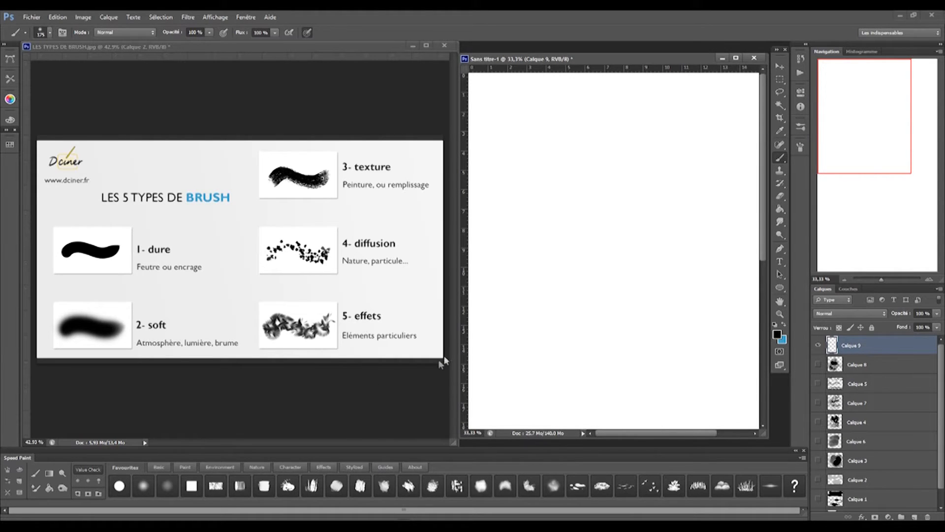
click(143, 486)
key(bracketright)
key(bracketright)
key(bracketright)
key(bracketright)
drag(551, 167, 616, 256)
key(ctrl+z)
- Enable Texture on the soft brush with Mode Hauteur, Profondeur 22 % and Texturer chaque pointe turned on
click(801, 147)
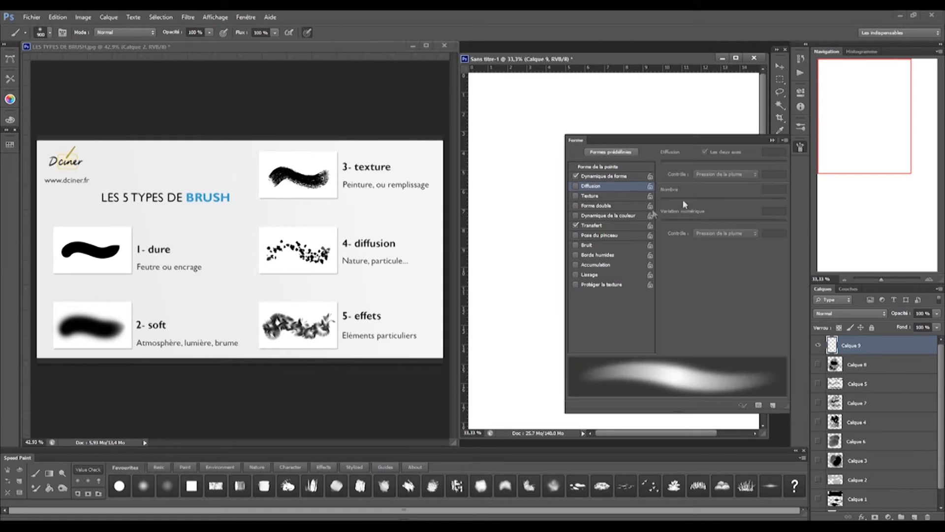
click(588, 197)
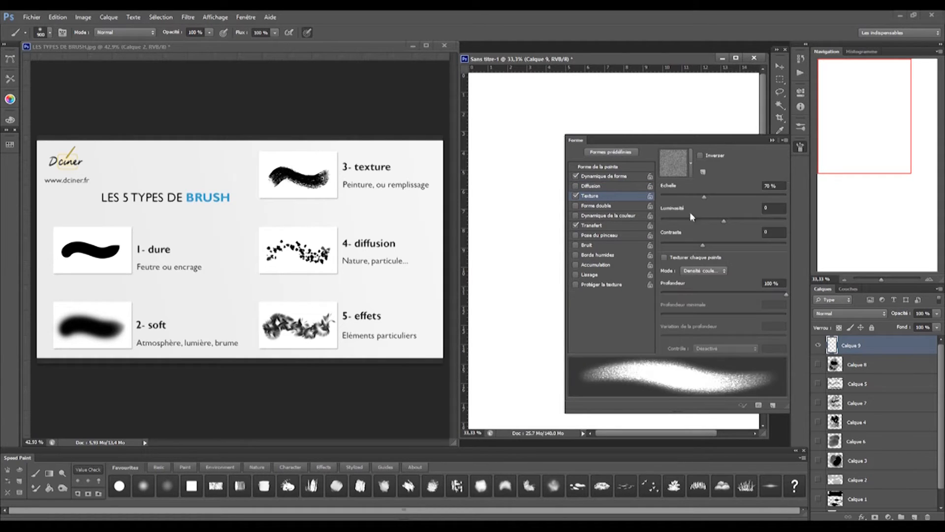
click(711, 271)
click(707, 328)
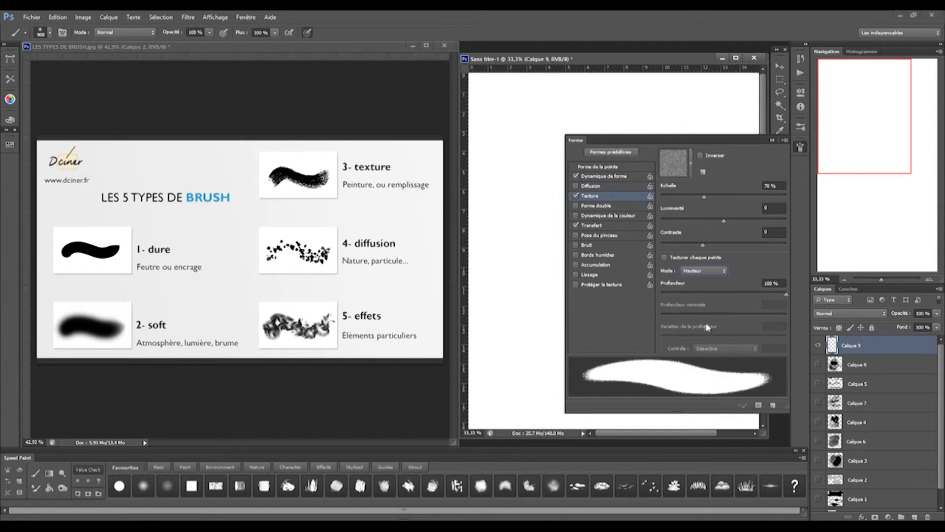
mouse_move(779, 295)
mouse_down()
mouse_move(681, 306)
mouse_move(675, 294)
mouse_move(688, 295)
mouse_up()
click(665, 257)
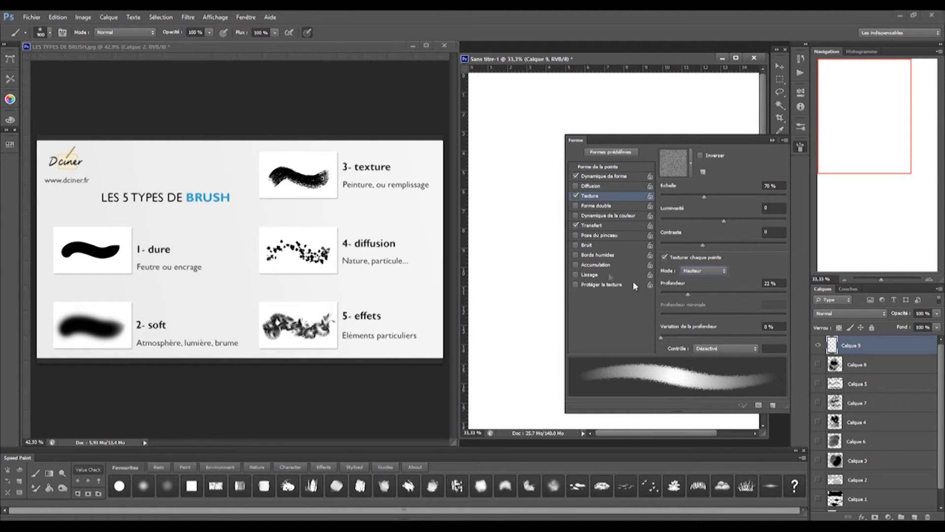
click(772, 140)
- Paint a large curved soft stroke down the middle of Calque 9 with the textured soft brush
mouse_move(586, 178)
mouse_down()
mouse_move(633, 243)
mouse_move(620, 305)
mouse_up()
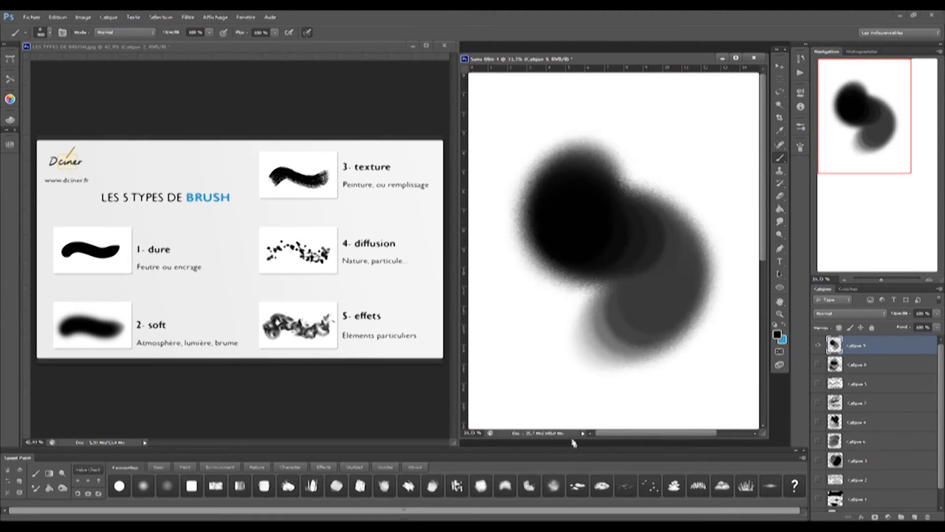
key(Delete)
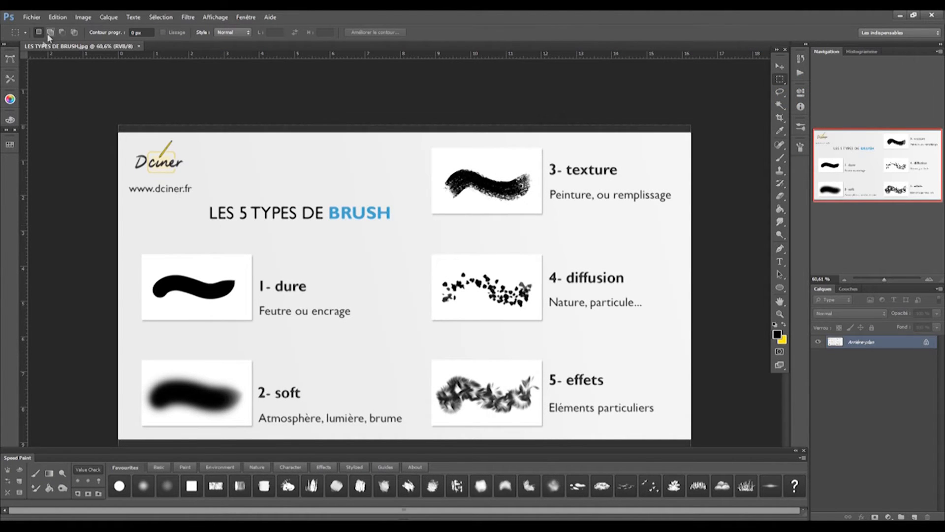
- Create a new blank document 5000 pixels wide and 5000 pixels high
click(32, 17)
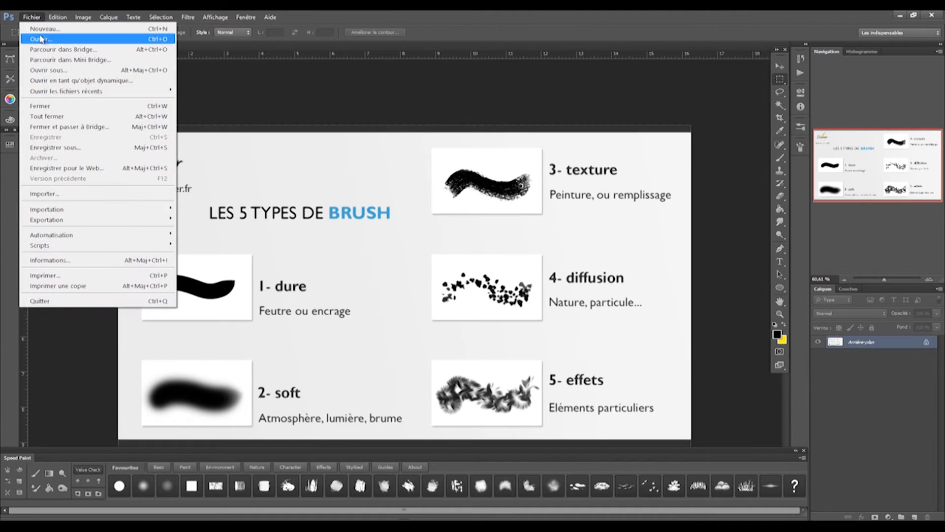
click(43, 29)
click(301, 139)
key(Tab)
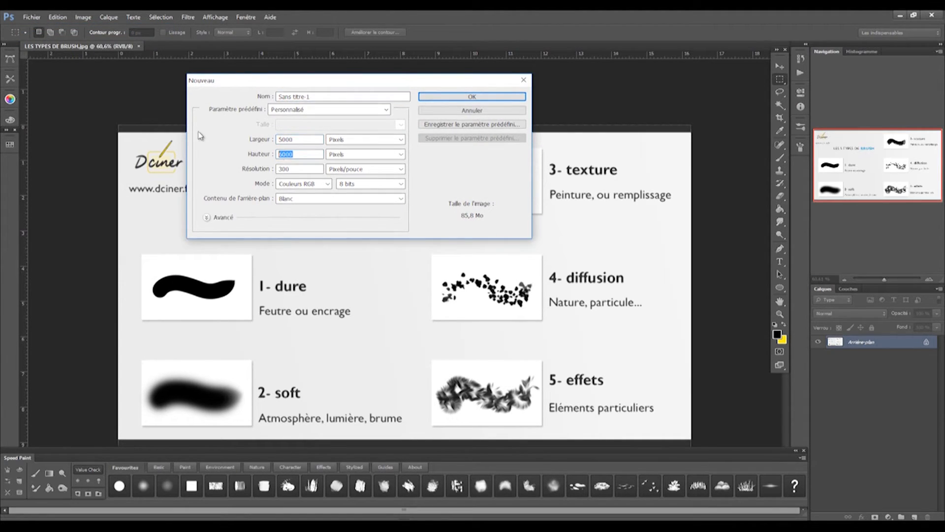
text(5000)
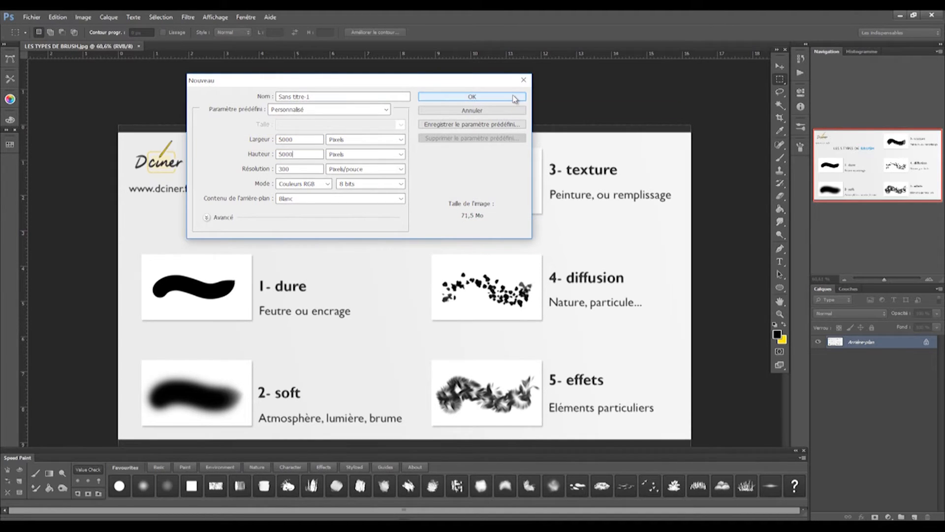
click(401, 139)
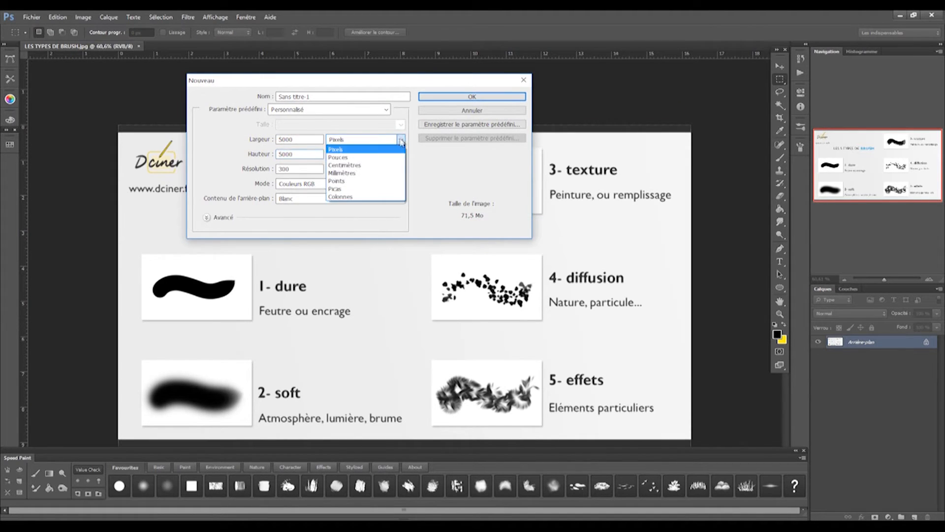
click(353, 149)
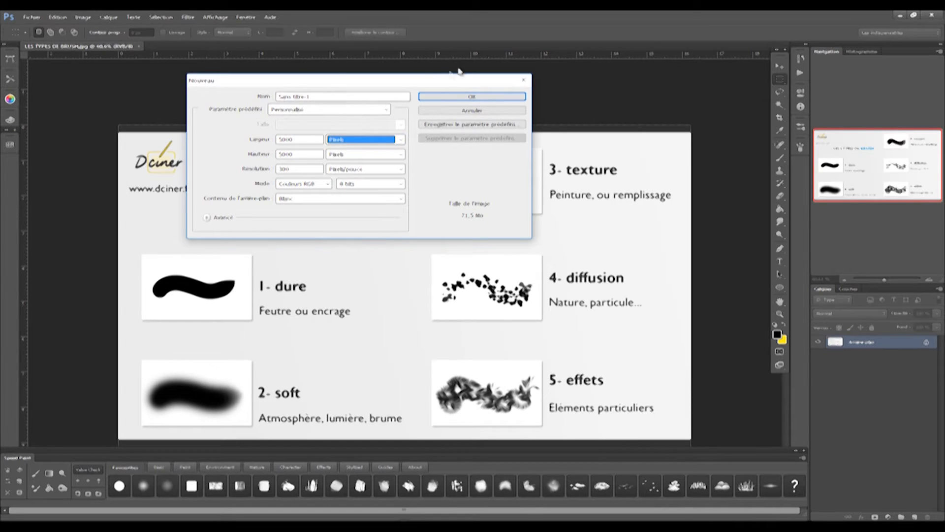
click(454, 97)
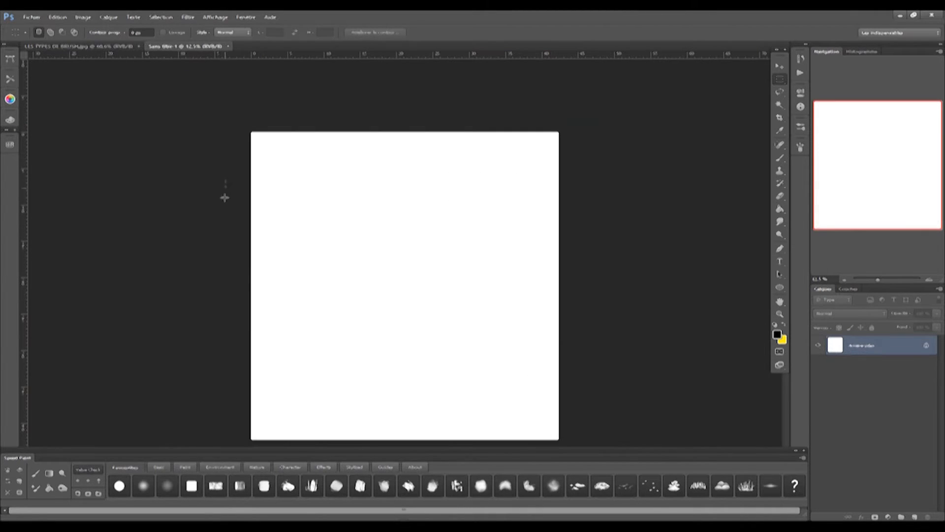
- Create a new blank document 6000 pixels wide and 6000 pixels high
click(31, 17)
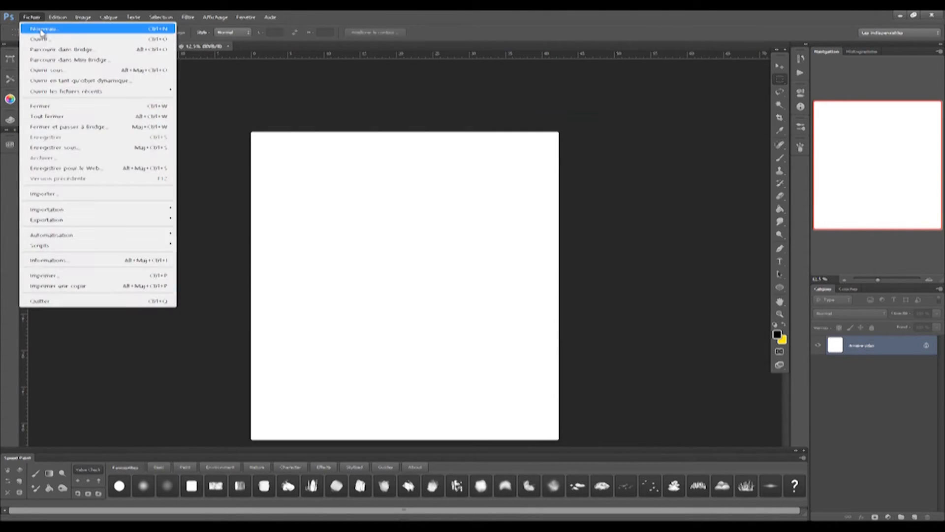
click(37, 25)
click(303, 141)
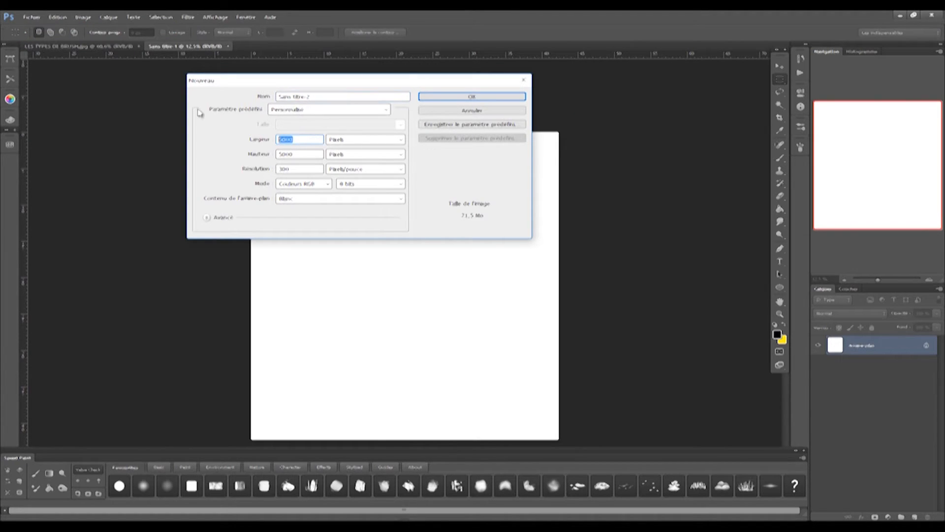
text(600)
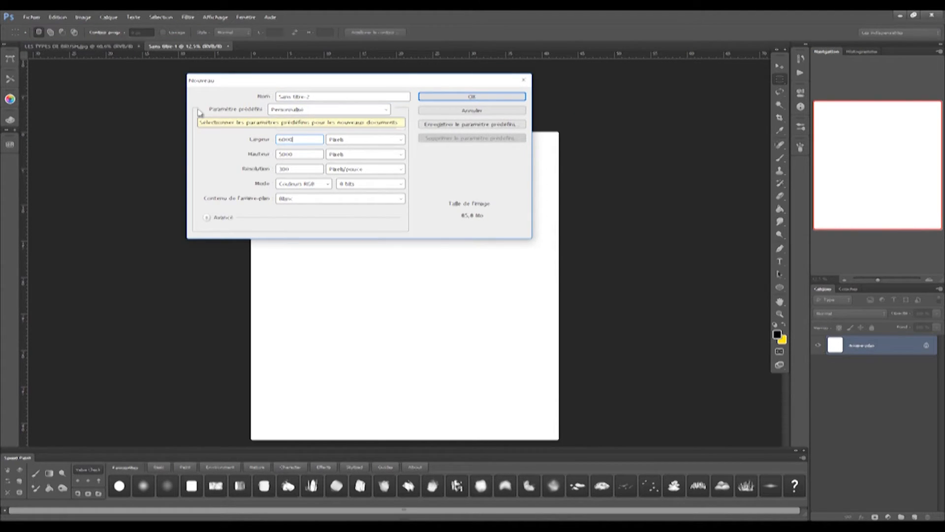
text(0)
key(Tab)
text(6)
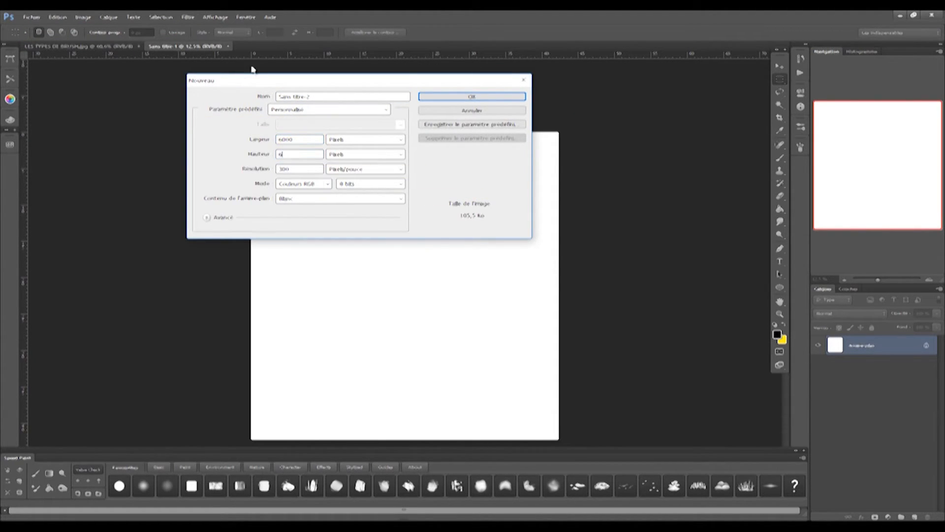
click(453, 96)
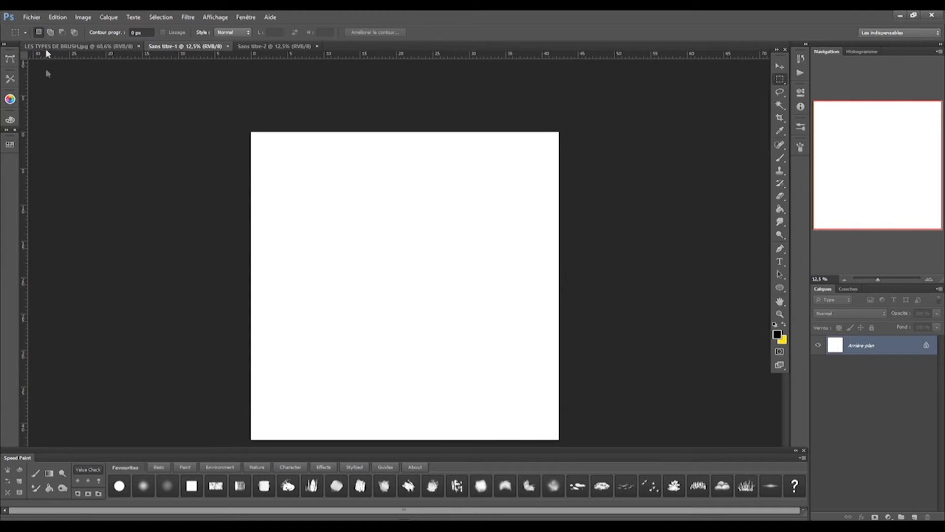
- Start another new document and try 2000 pixels, followed by 2500 pixels, for both width and height
click(34, 20)
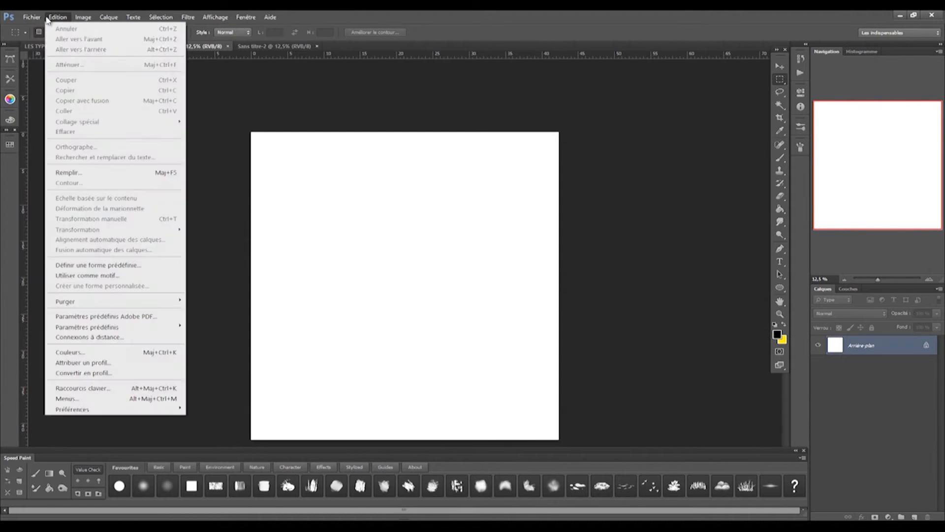
click(39, 30)
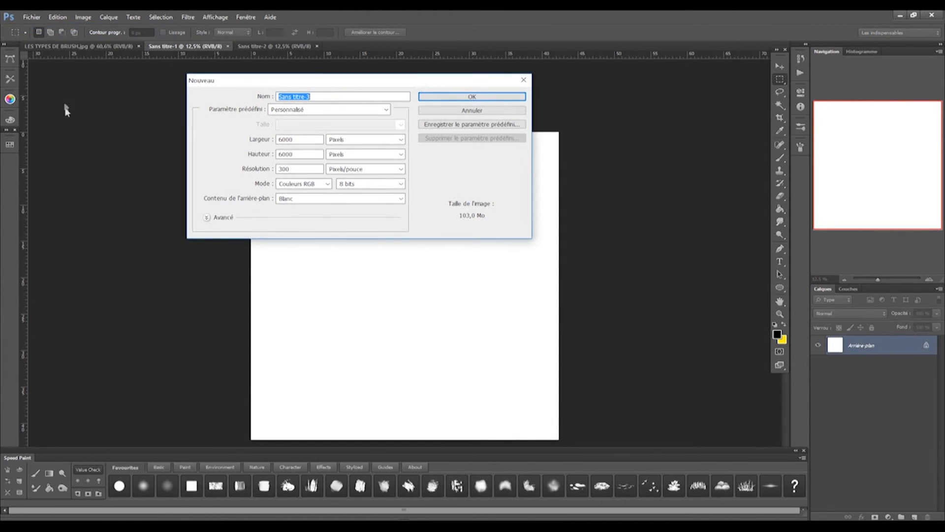
key(Tab)
text(2)
key(Tab)
text(2000)
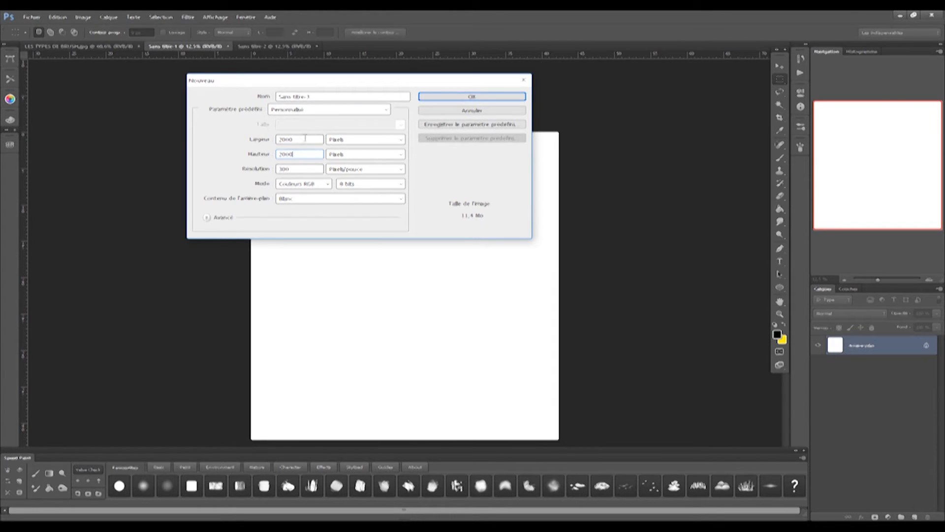
text(250)
text(2500)
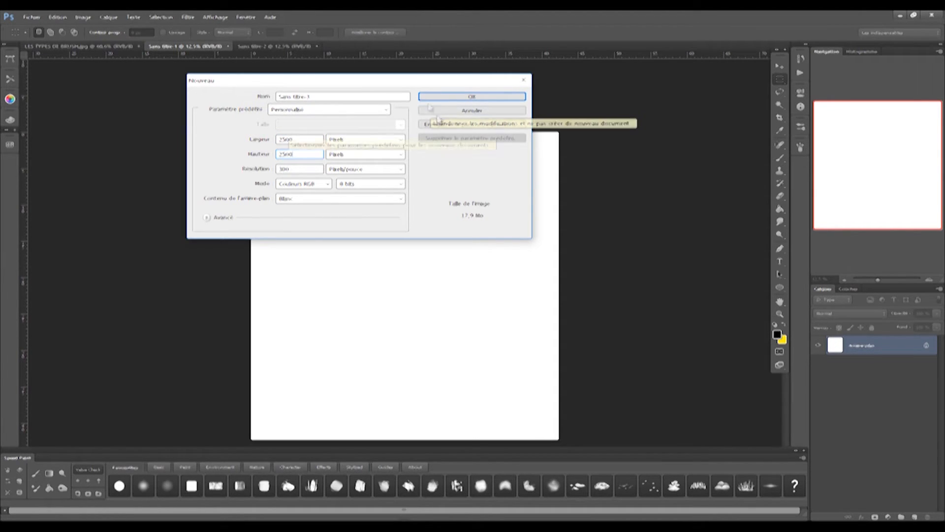
- Replace the new document's width and height values and create the document
drag(299, 139, 153, 159)
text(50)
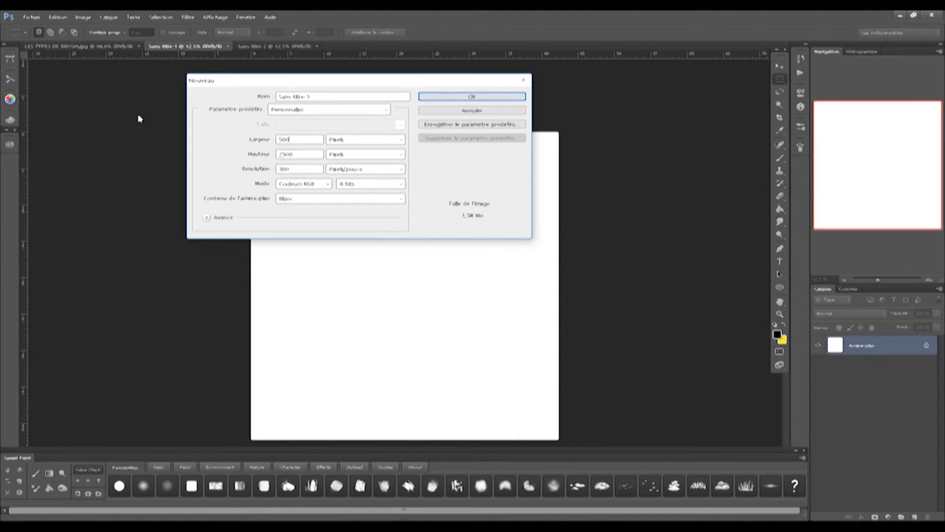
drag(298, 154, 240, 161)
text(500)
click(458, 97)
- Switch to Sans titre-2, check the brush-definition command, and close the Sans titre-2 and Sans titre-3 documents
click(272, 47)
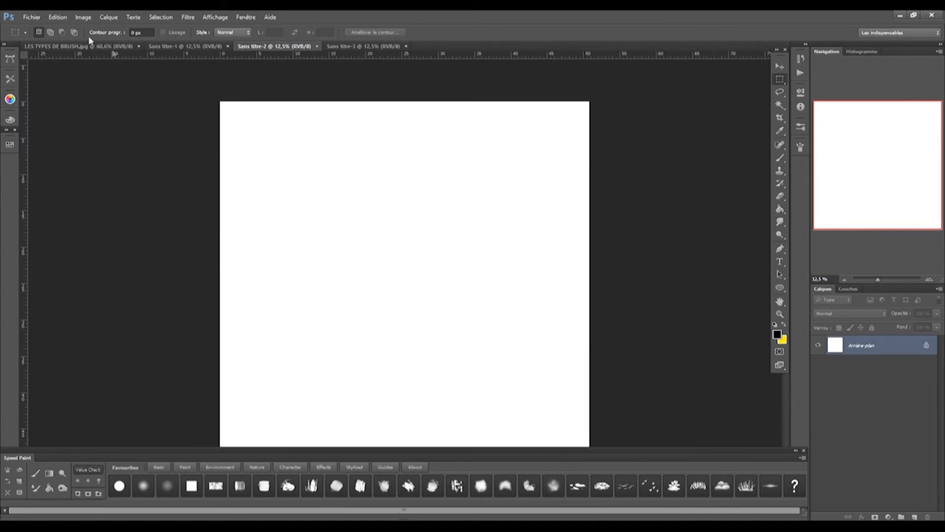
click(58, 17)
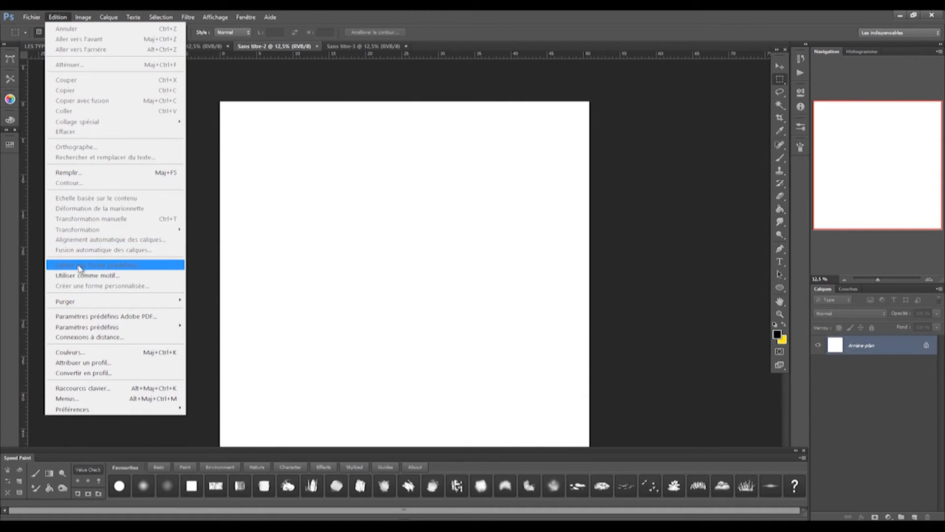
click(436, 237)
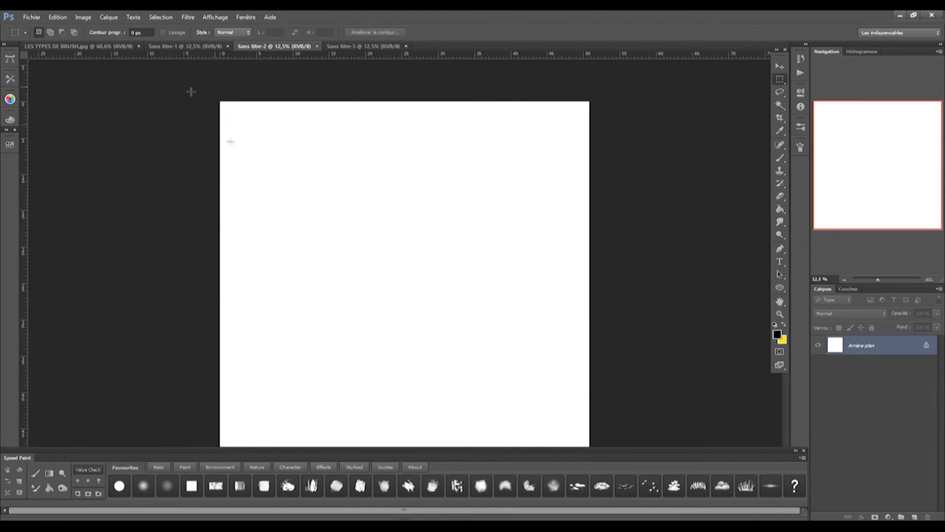
click(317, 46)
click(317, 46)
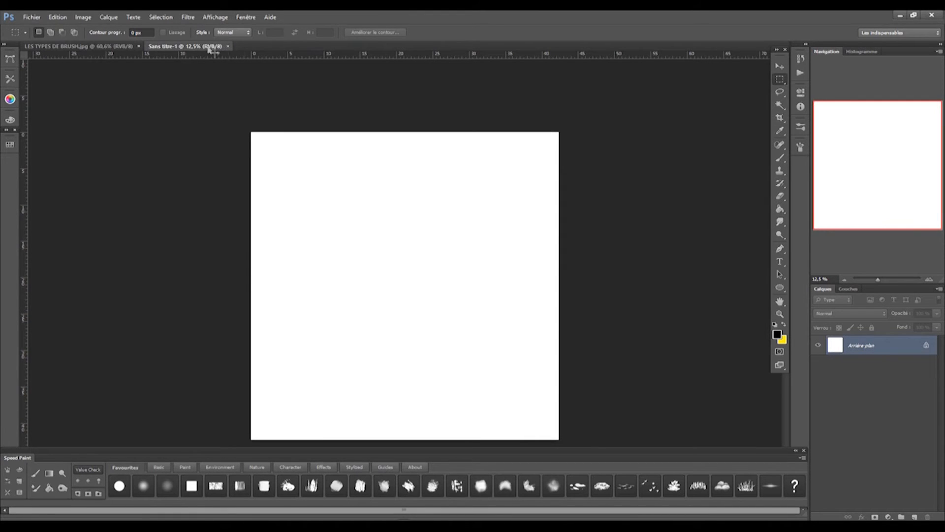
- Add a new layer to Sans titre-1 and draw a tall rectangular selection in the middle of the canvas
key(b)
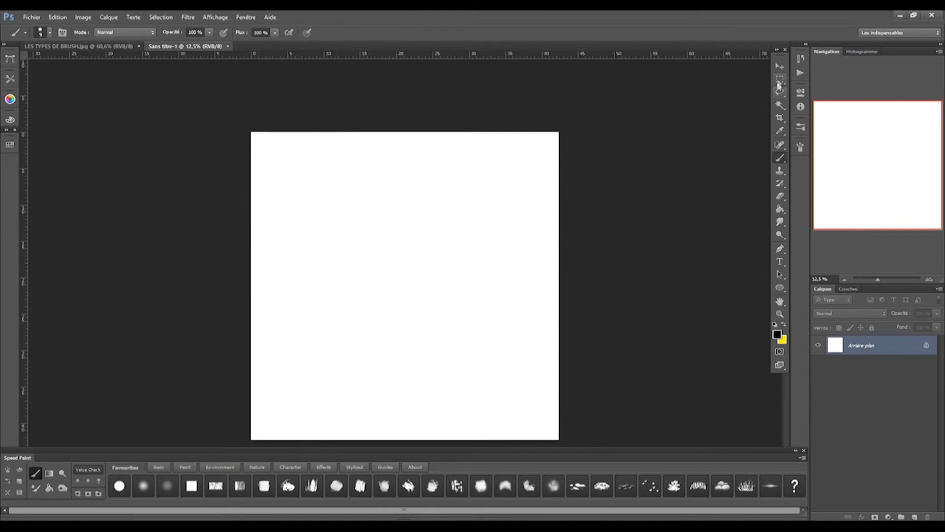
click(780, 79)
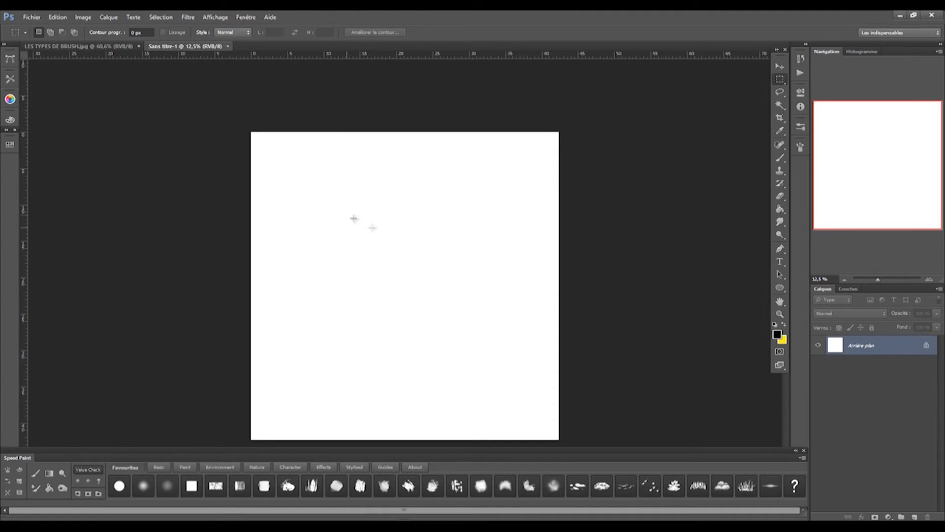
click(915, 517)
mouse_move(338, 188)
mouse_down()
mouse_move(468, 438)
mouse_move(475, 393)
mouse_move(454, 396)
mouse_up()
- Fill the rectangular selection on Calque 1 with black using the Paint Bucket, and deselect it
key(b)
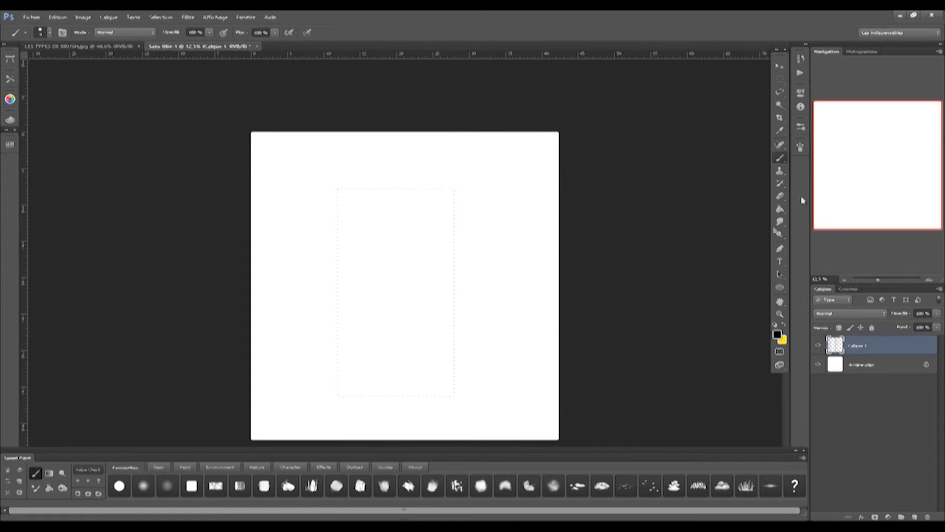
click(780, 209)
click(400, 339)
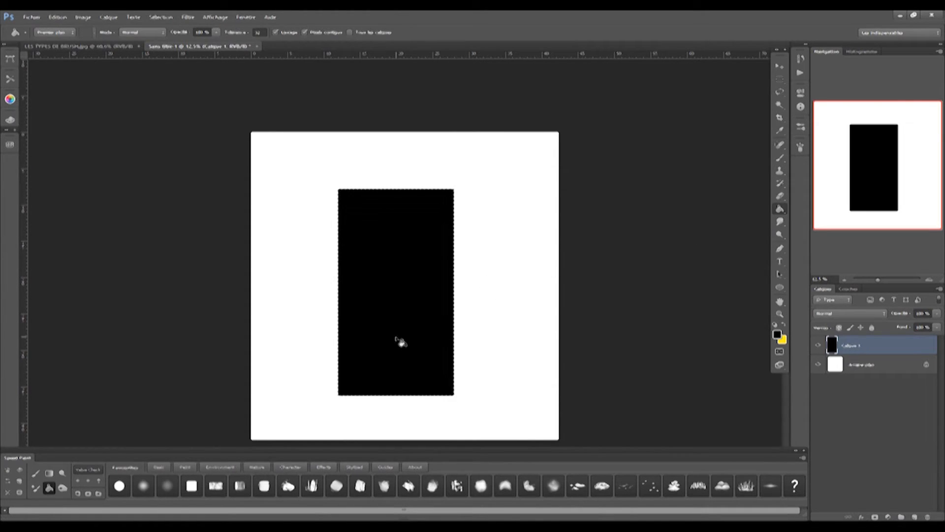
click(779, 79)
click(489, 184)
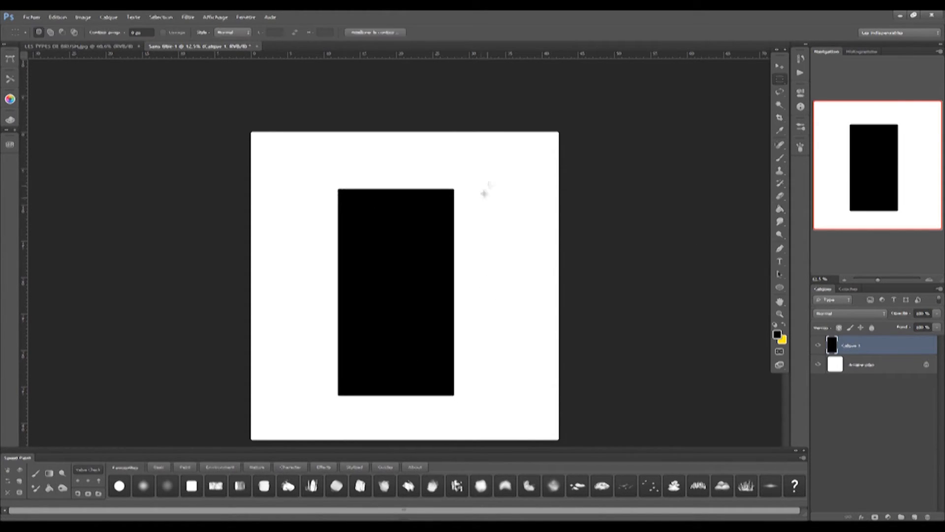
- Erase small bites out of the four corners of the black rectangle
key(e)
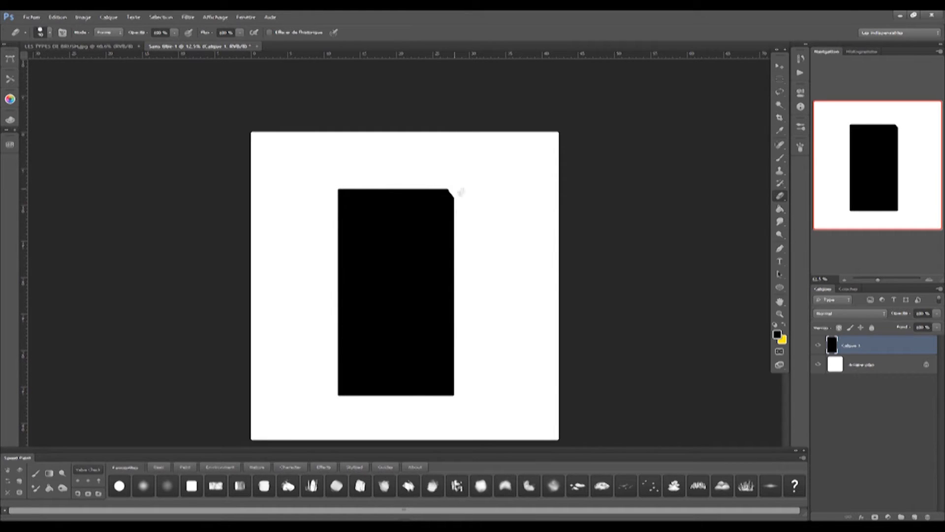
drag(329, 194, 359, 185)
drag(337, 393, 352, 396)
drag(453, 394, 453, 395)
- Increase the eraser size to 700 px
key(bracketright)
key(bracketright)
key(bracketright)
key(bracketright)
key(bracketright)
key(bracketright)
key(bracketright)
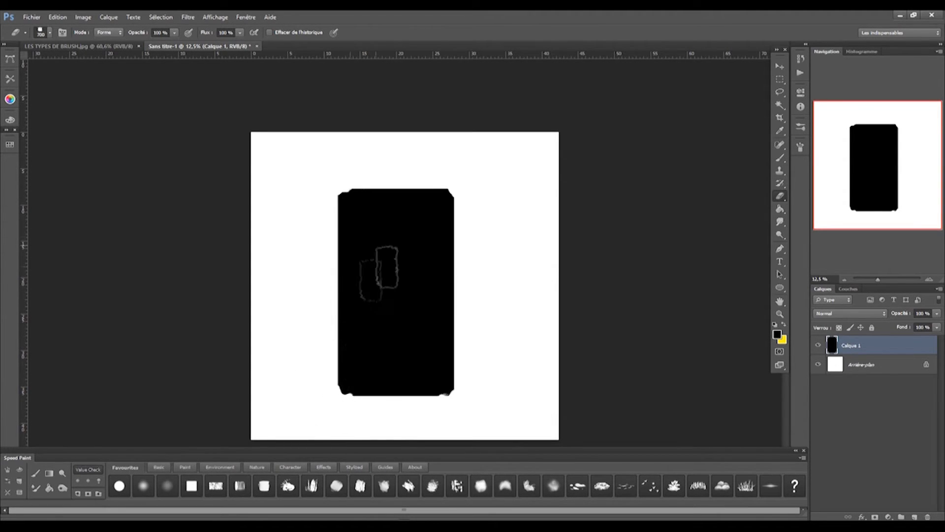
- Choose the speckled 253 px brush tip for the eraser from the end of the preset list
right_click(557, 293)
drag(726, 320, 726, 484)
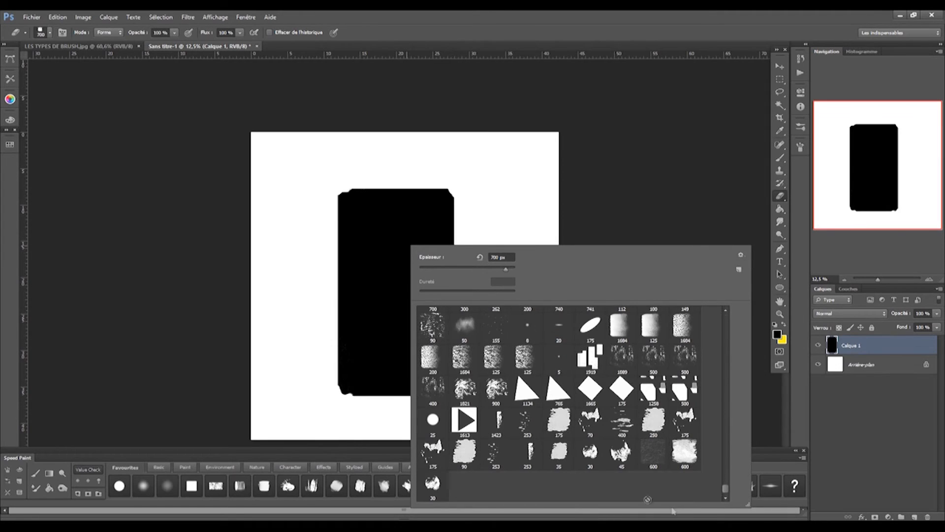
click(496, 453)
click(494, 186)
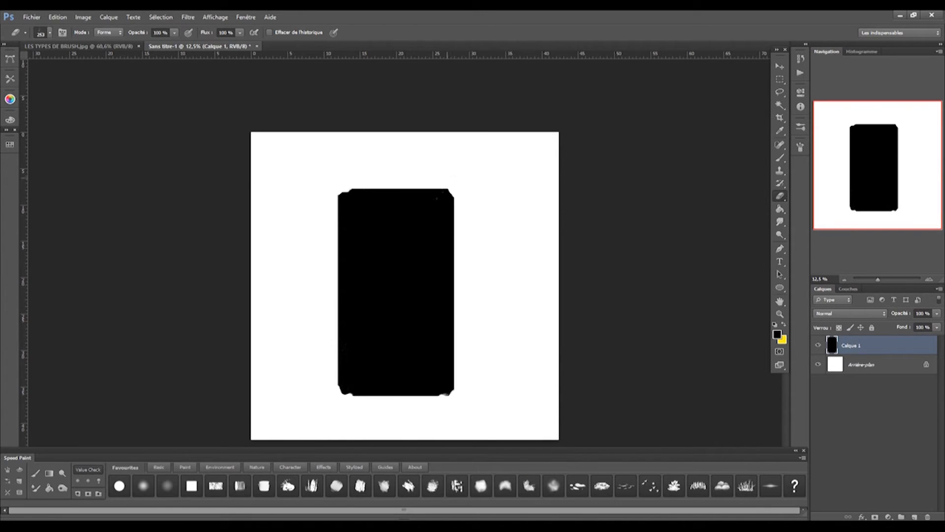
- Roughen the black rectangle's edges with the eraser at 500 px and erase vertical streaks down its middle with a much larger size
drag(440, 176, 435, 195)
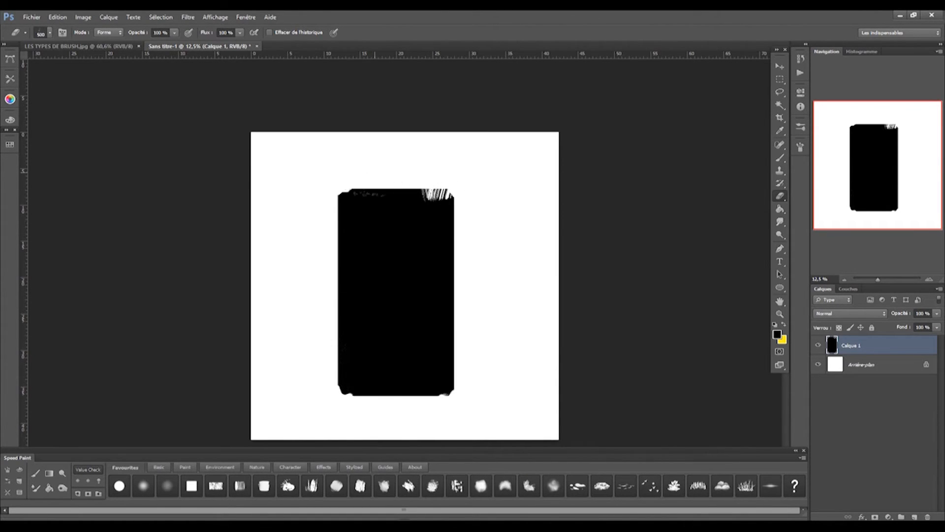
drag(357, 187, 419, 190)
drag(339, 242, 343, 320)
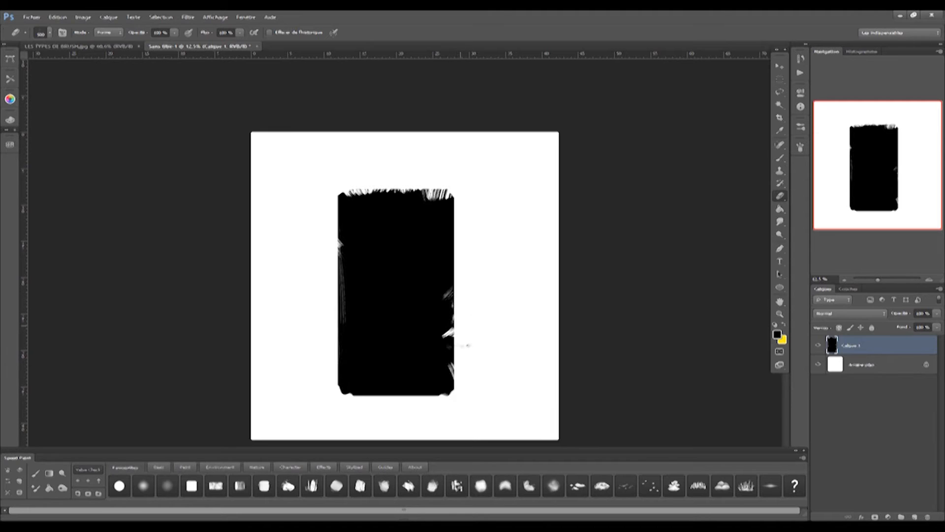
drag(465, 345, 462, 250)
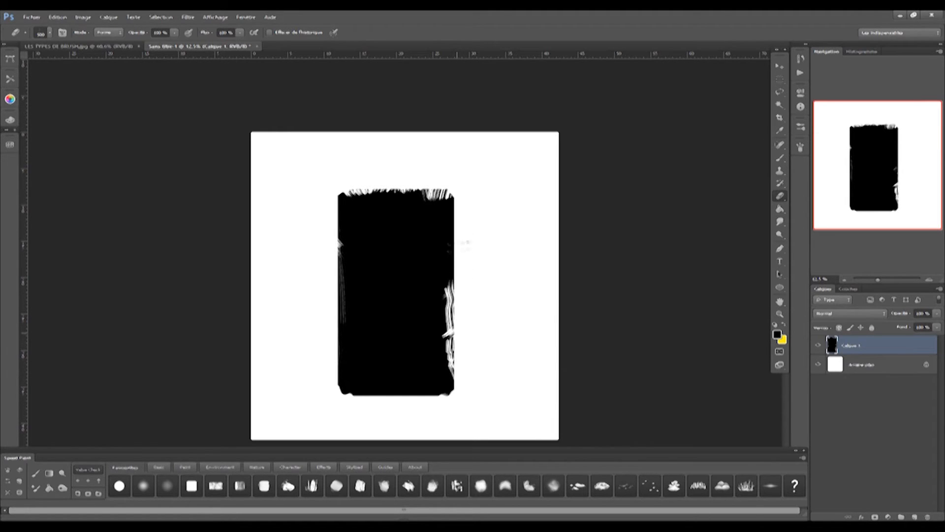
drag(365, 392, 443, 397)
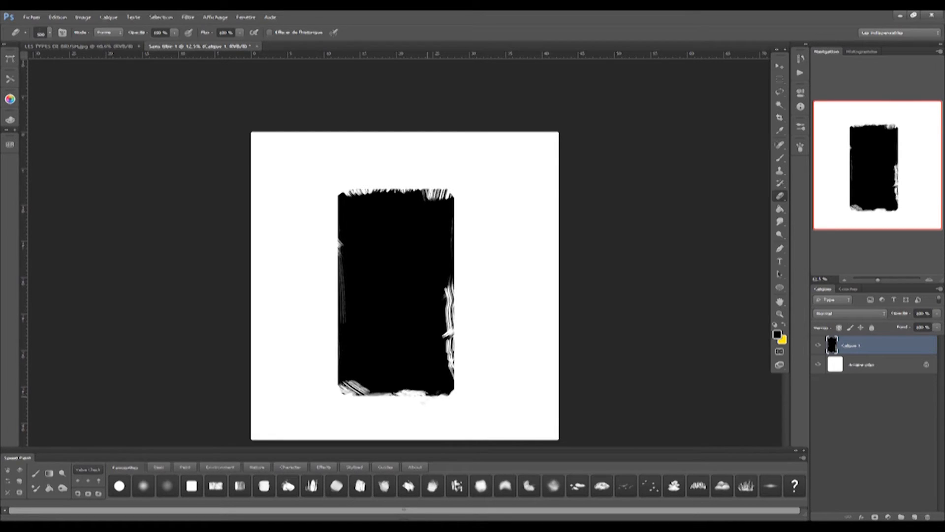
mouse_move(331, 386)
mouse_down()
mouse_move(330, 361)
mouse_move(330, 374)
mouse_up()
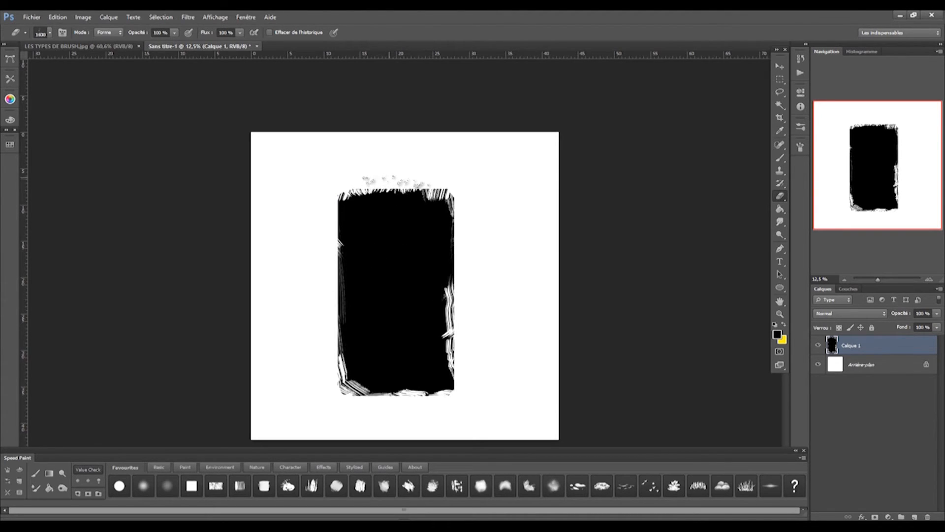
mouse_move(408, 372)
mouse_down()
mouse_move(412, 421)
mouse_move(403, 430)
mouse_move(405, 432)
mouse_up()
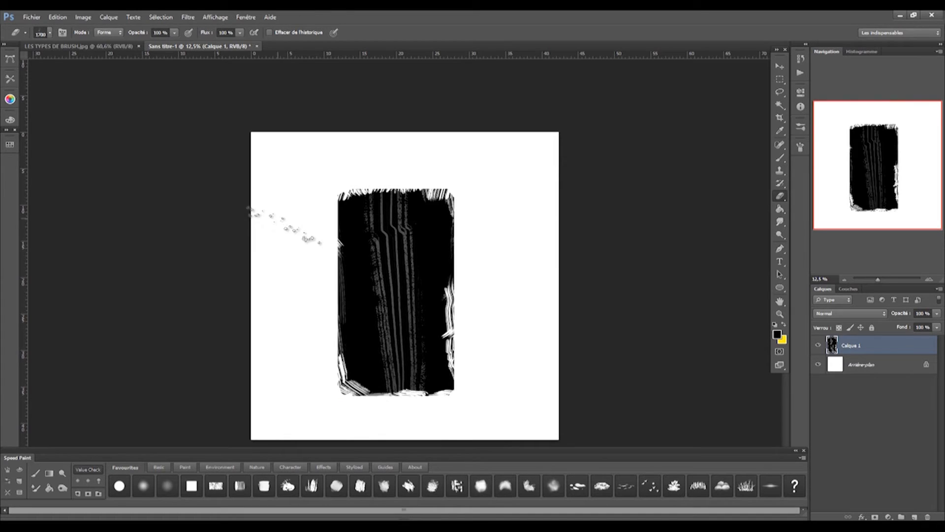
- Define the textured black shape as a brush preset named rectangle and check it in the preset list
click(66, 18)
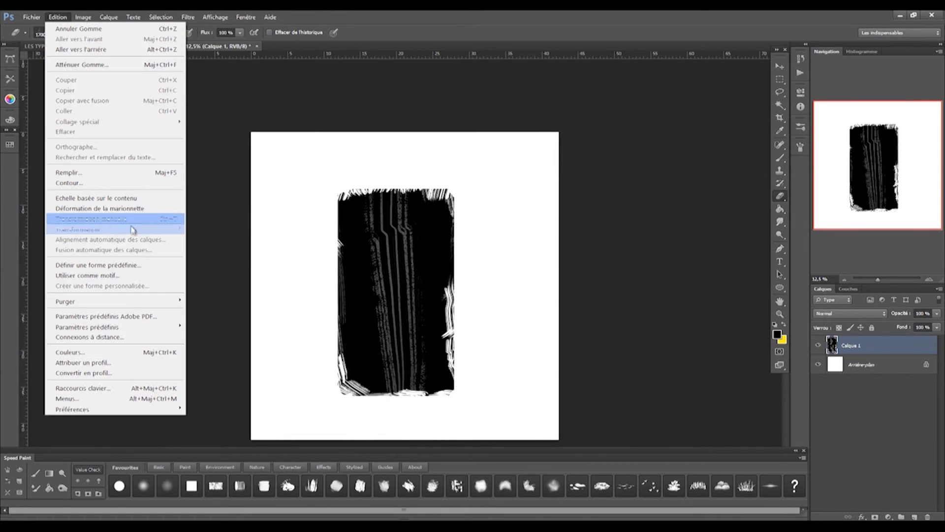
click(91, 269)
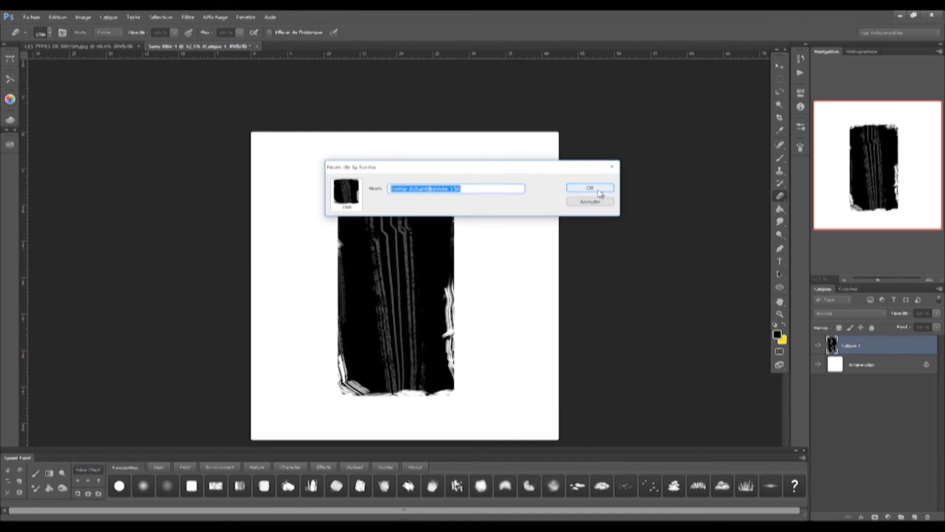
drag(463, 188, 391, 188)
text(rectangle)
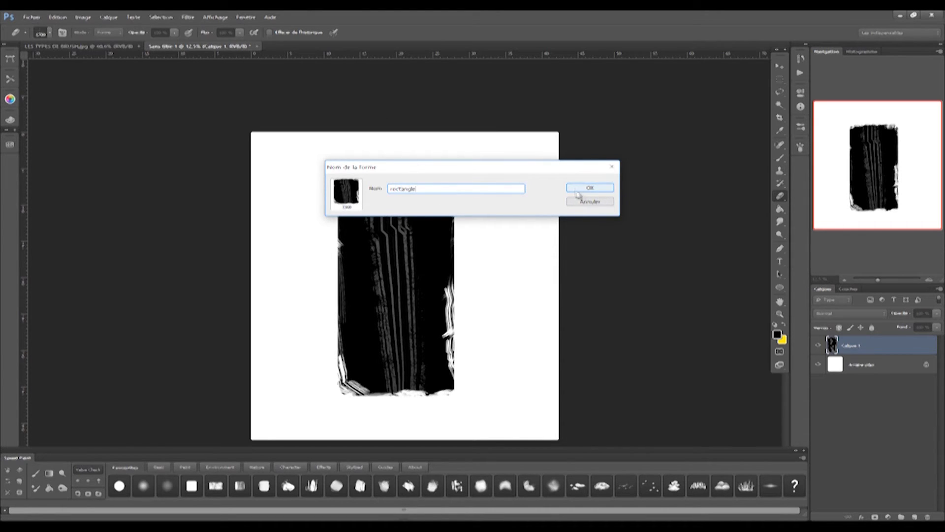
click(593, 190)
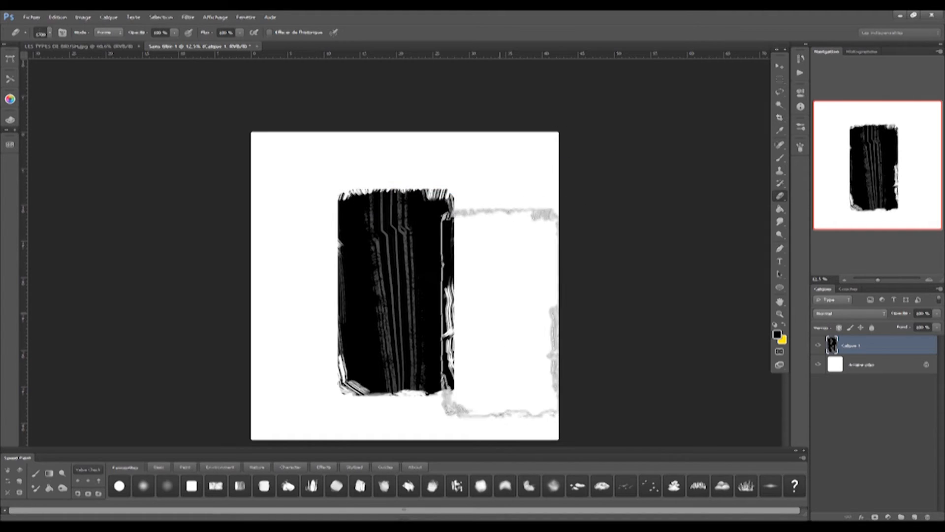
right_click(421, 228)
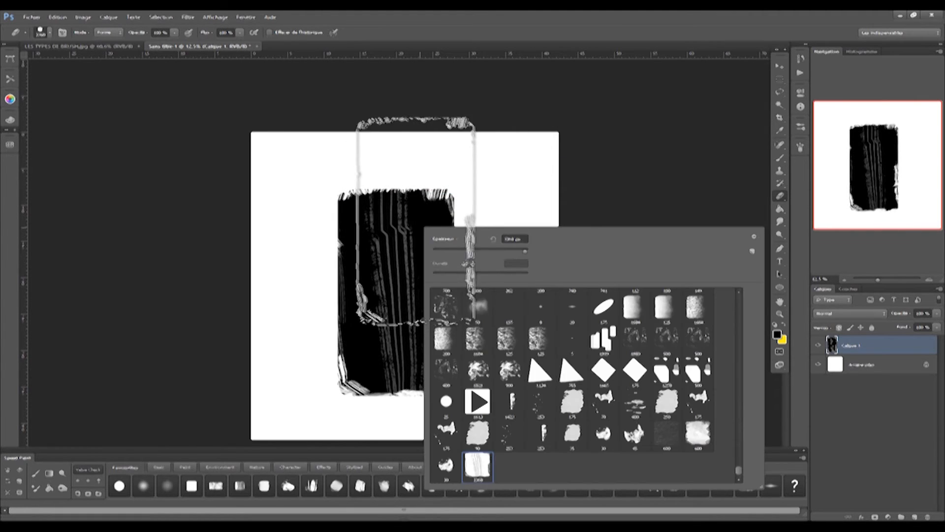
key(Escape)
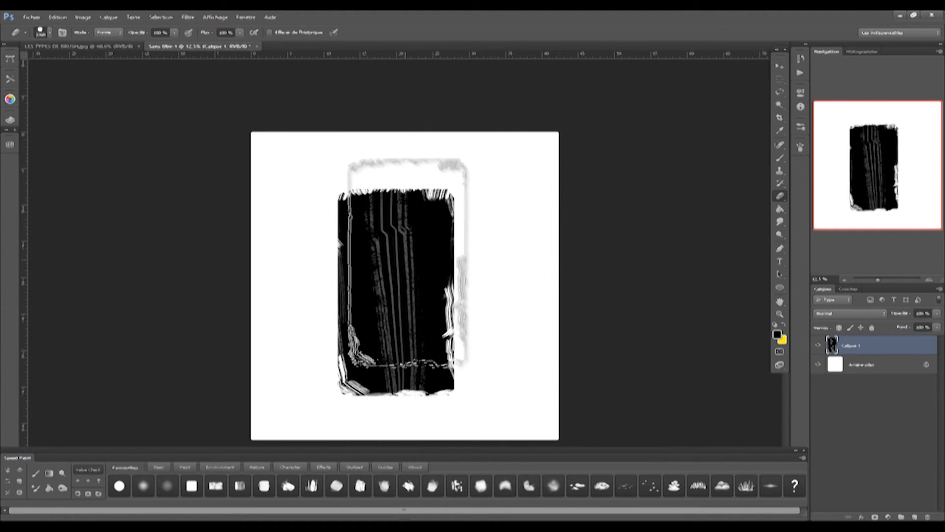
- Choose the new 3368 px rectangle tip for the Brush tool and undo its trial stamp over the black shape
key(b)
right_click(413, 230)
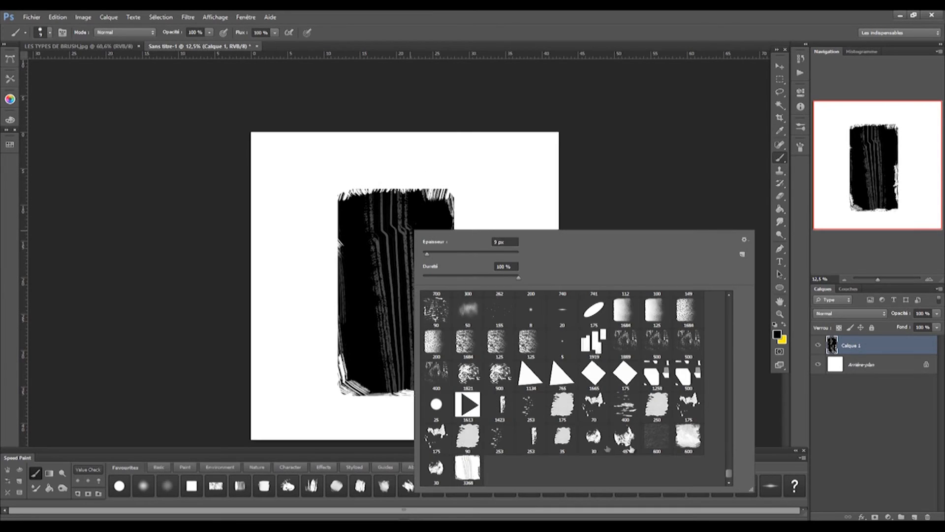
drag(731, 469, 729, 475)
click(467, 467)
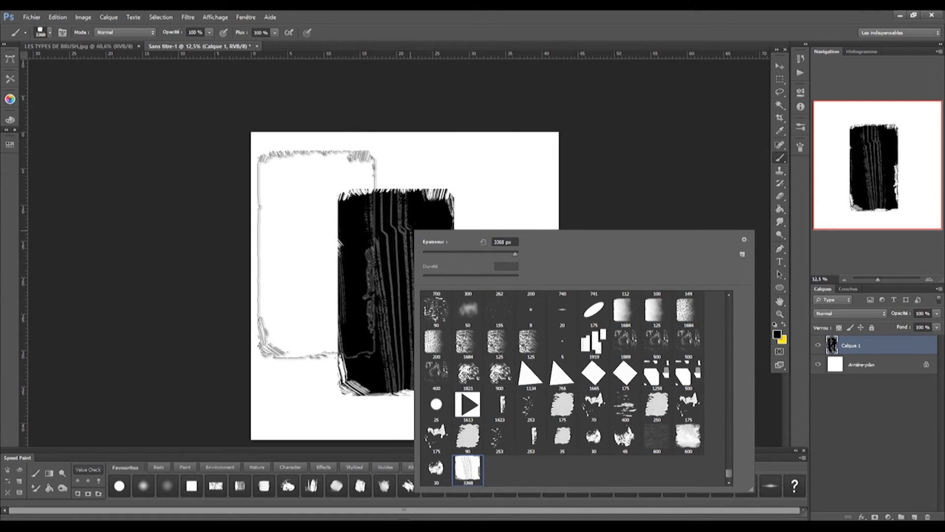
click(320, 254)
key(ctrl+z)
- Reduce the brush size to 500 px and paint a bent stroke and a single stamp just right of the black rectangle
key(bracketleft)
key(bracketleft)
key(bracketleft)
key(bracketleft)
key(bracketleft)
key(bracketleft)
key(bracketleft)
key(bracketleft)
key(bracketleft)
key(bracketleft)
key(bracketleft)
key(bracketleft)
key(bracketleft)
key(bracketleft)
key(bracketleft)
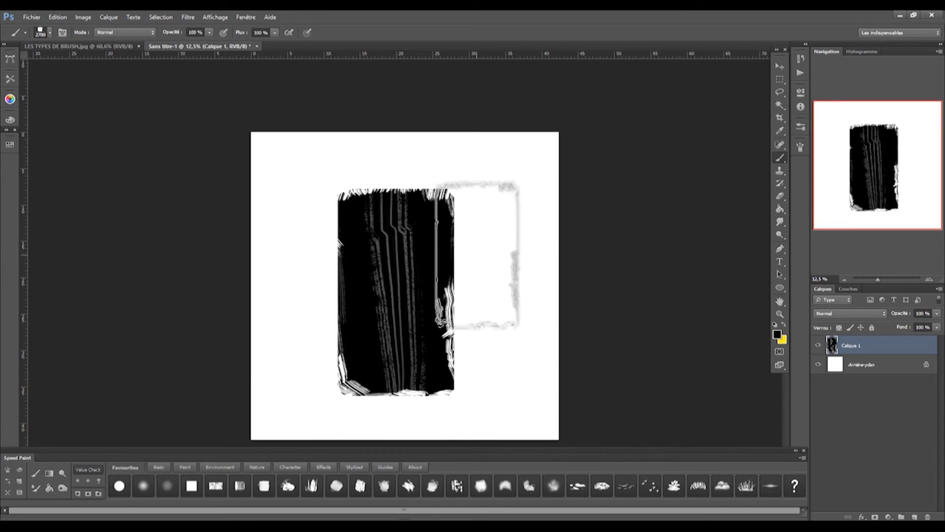
key(bracketleft)
key(bracketleft)
key(bracketleft)
key(bracketleft)
key(bracketleft)
key(bracketleft)
key(bracketleft)
key(bracketleft)
key(bracketleft)
key(bracketleft)
key(bracketleft)
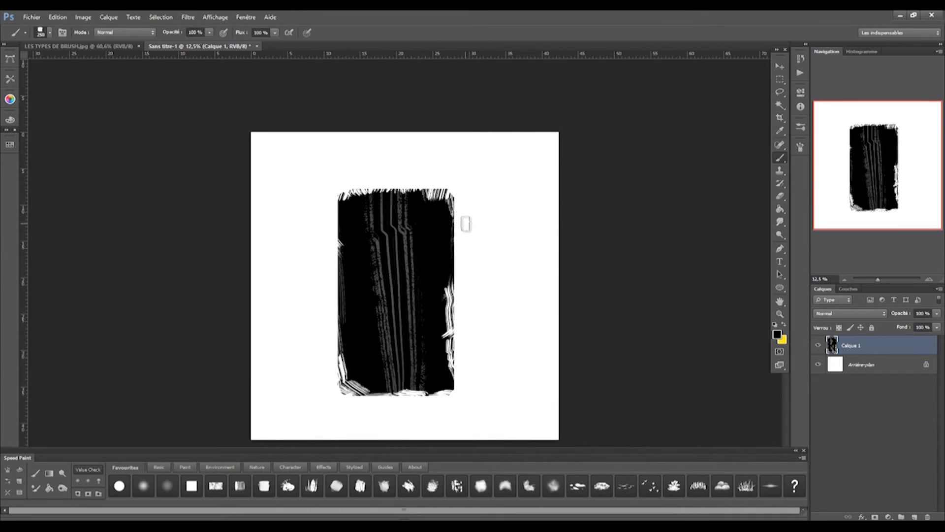
key(bracketright)
key(bracketright)
mouse_move(455, 219)
mouse_down()
mouse_move(492, 265)
mouse_move(507, 267)
mouse_move(465, 286)
mouse_up()
click(486, 215)
- Show the brush settings (Forme) and check their entry in the list of available windows
click(801, 149)
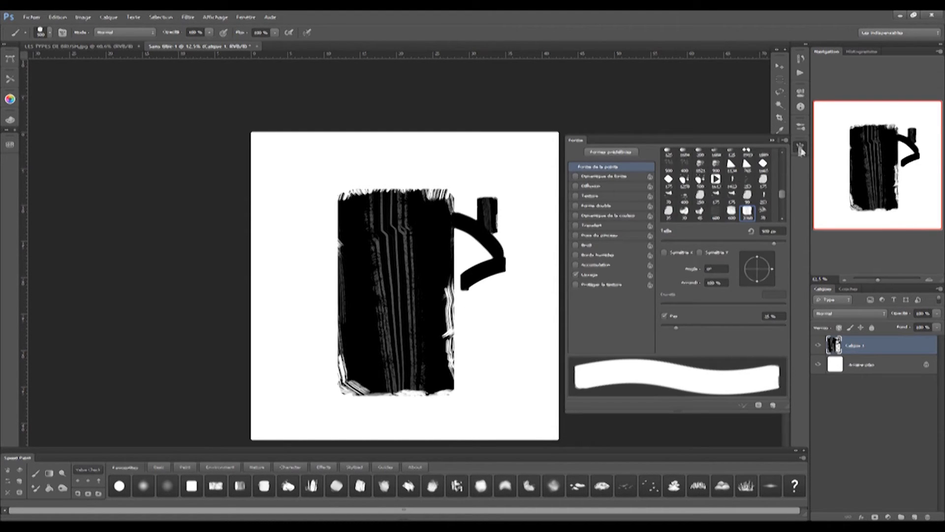
click(772, 141)
click(800, 148)
click(223, 19)
mouse_move(246, 18)
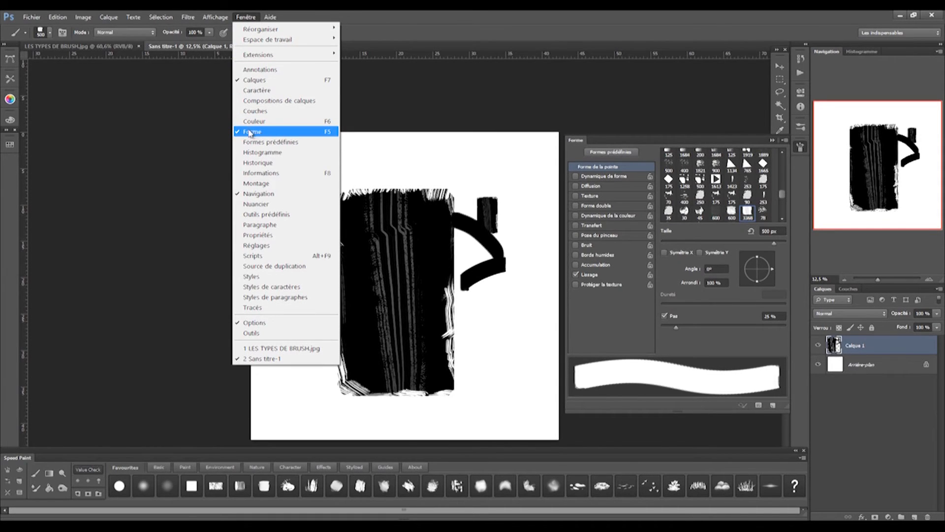
click(412, 106)
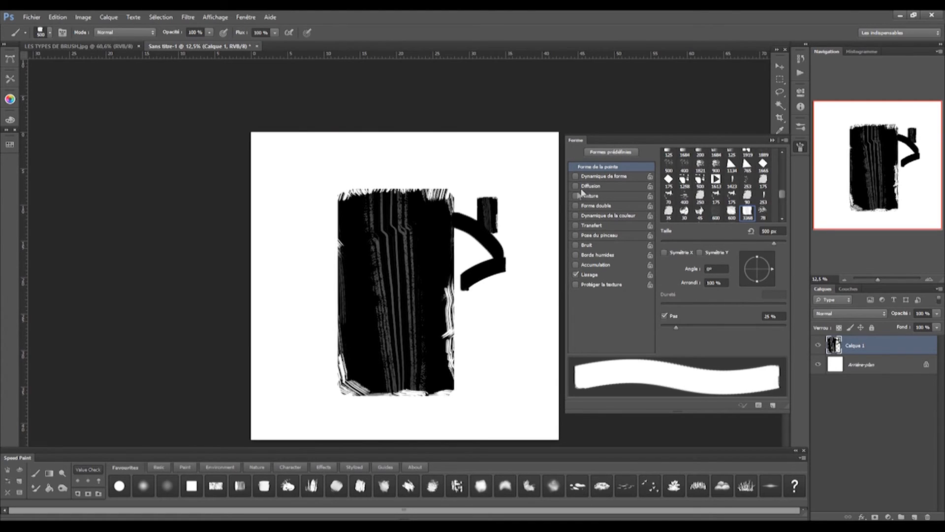
- Set the brush tip's spacing (Pas) to 13 %
drag(676, 330, 665, 333)
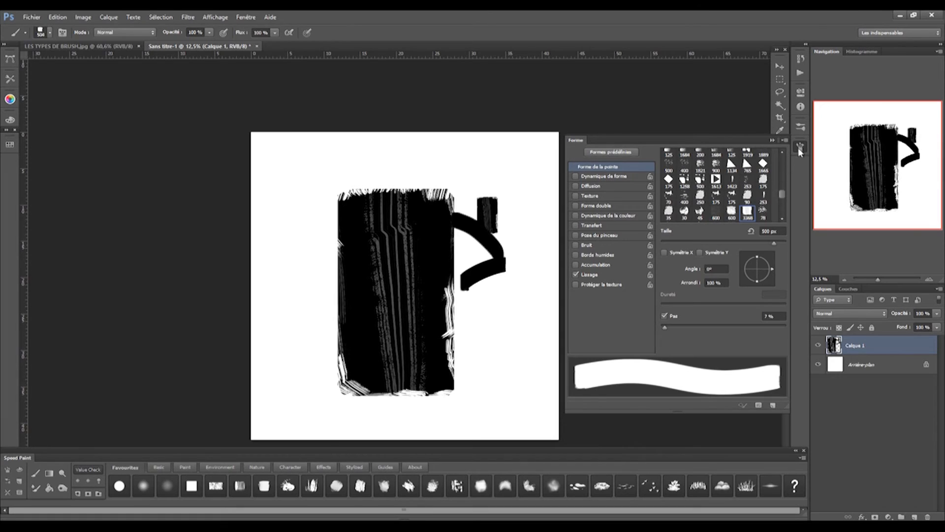
drag(665, 325, 668, 329)
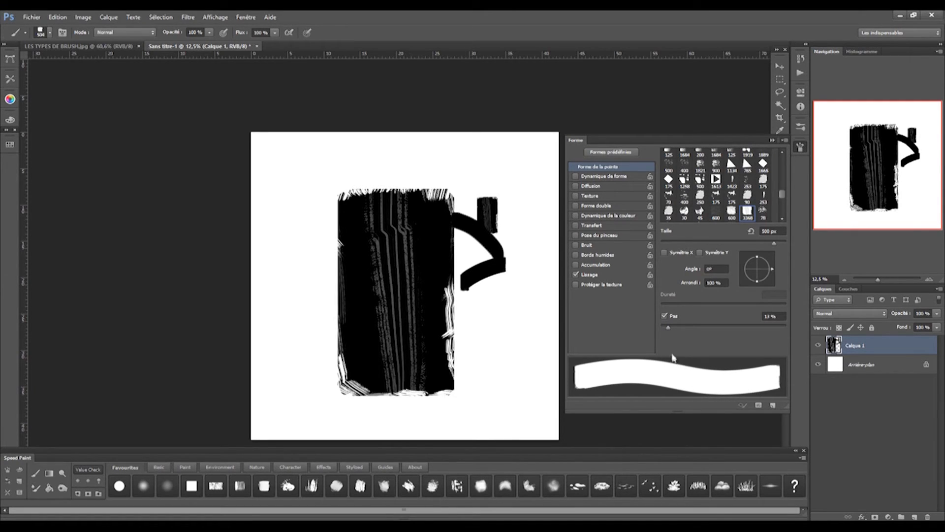
click(580, 196)
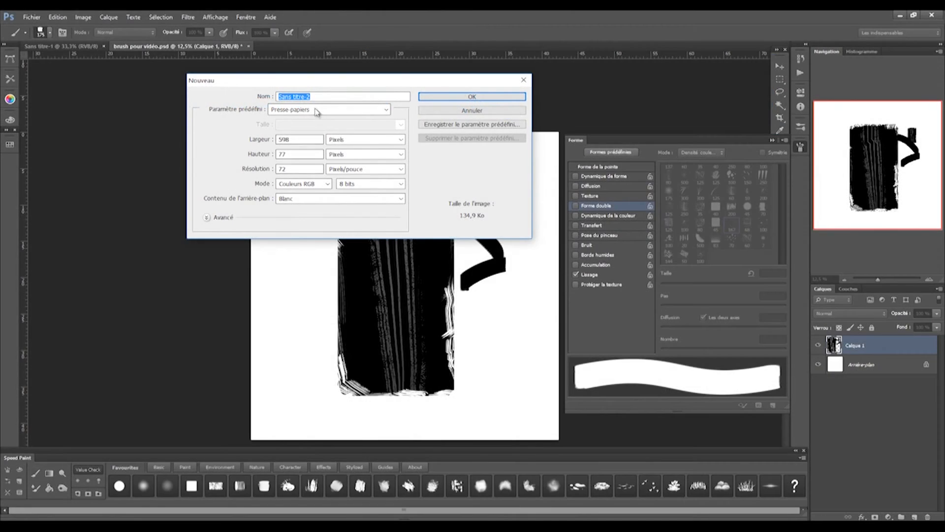
- Create a blank document from the 4000 px x 2250 px preset and add an empty layer above its background
click(320, 110)
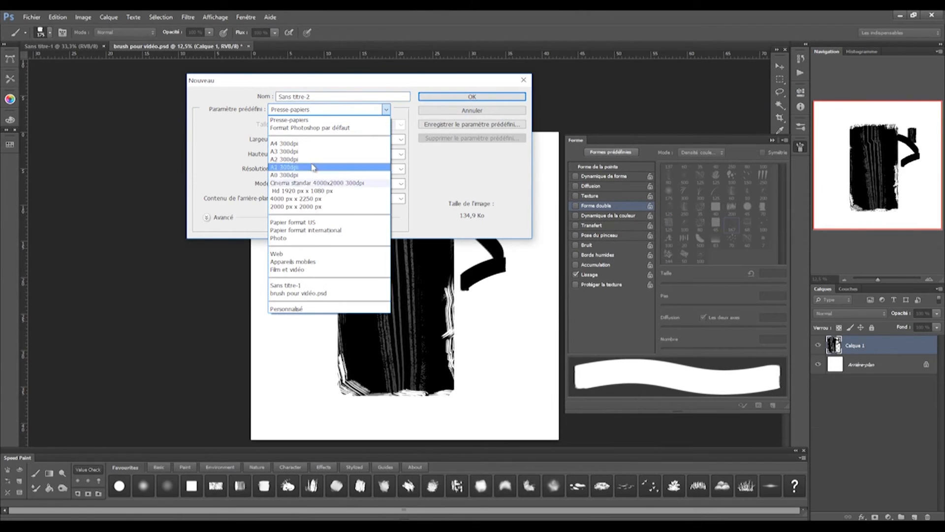
click(300, 207)
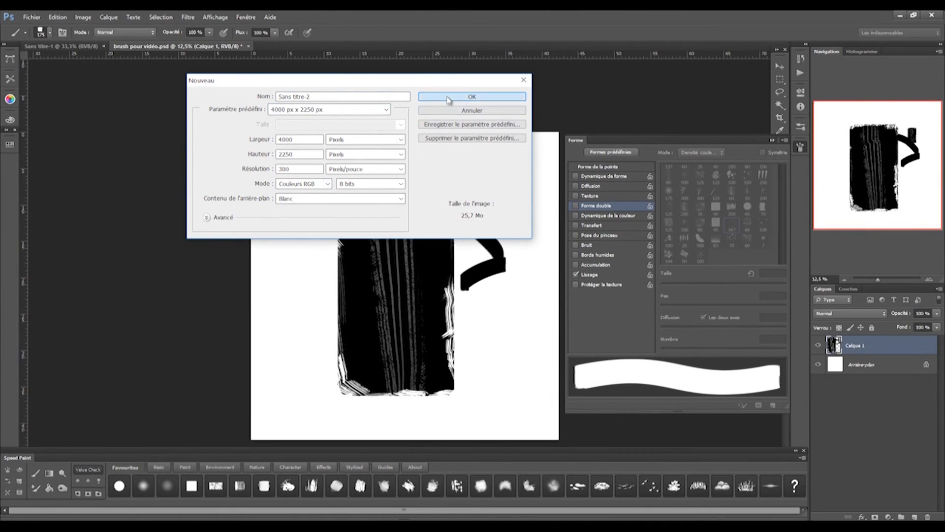
click(449, 98)
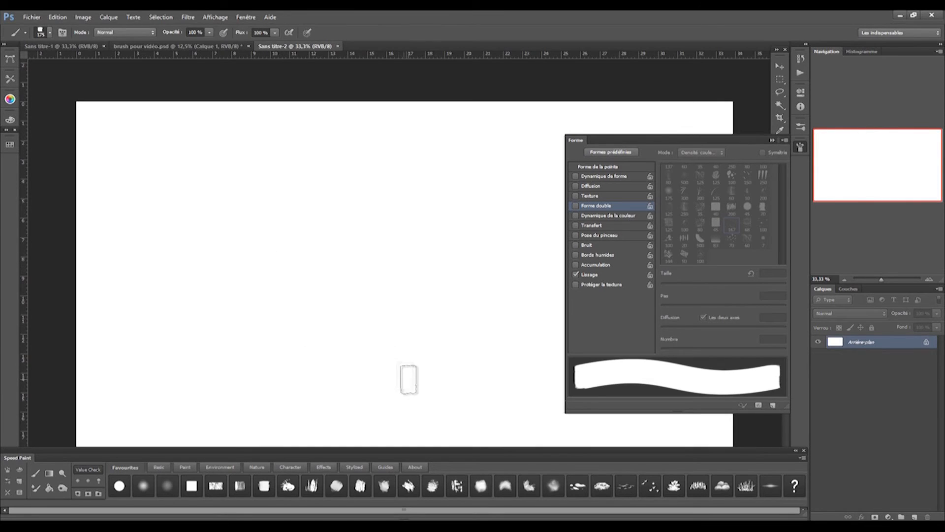
key(ctrl+shift+alt+n)
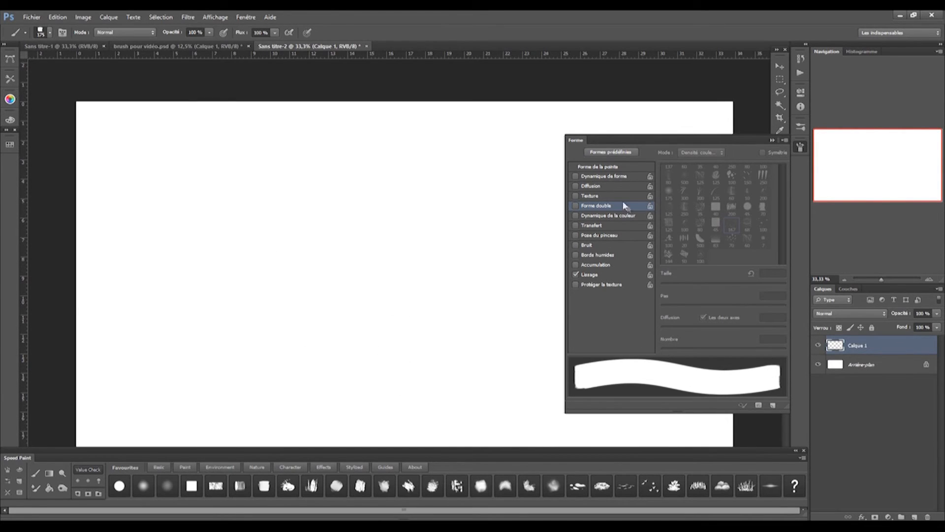
- Test two wide tip spacings, the second well above 100 %, with a stroke each, and undo both strokes
click(599, 168)
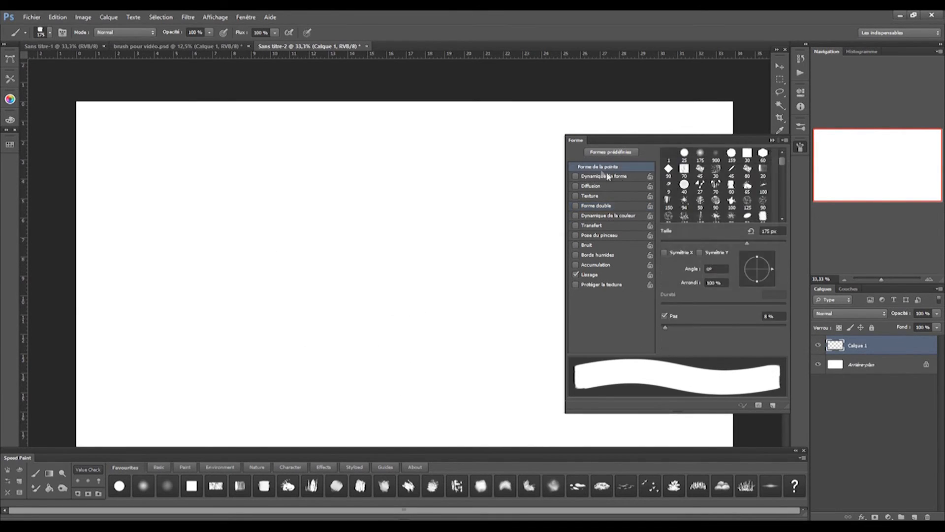
drag(668, 330, 737, 330)
mouse_move(112, 238)
mouse_down()
mouse_move(313, 243)
mouse_move(436, 225)
mouse_up()
mouse_move(740, 330)
mouse_down()
mouse_move(775, 331)
mouse_move(756, 330)
mouse_up()
mouse_move(118, 285)
mouse_down()
mouse_move(459, 289)
mouse_move(517, 313)
mouse_up()
key(ctrl+z)
key(ctrl+alt+z)
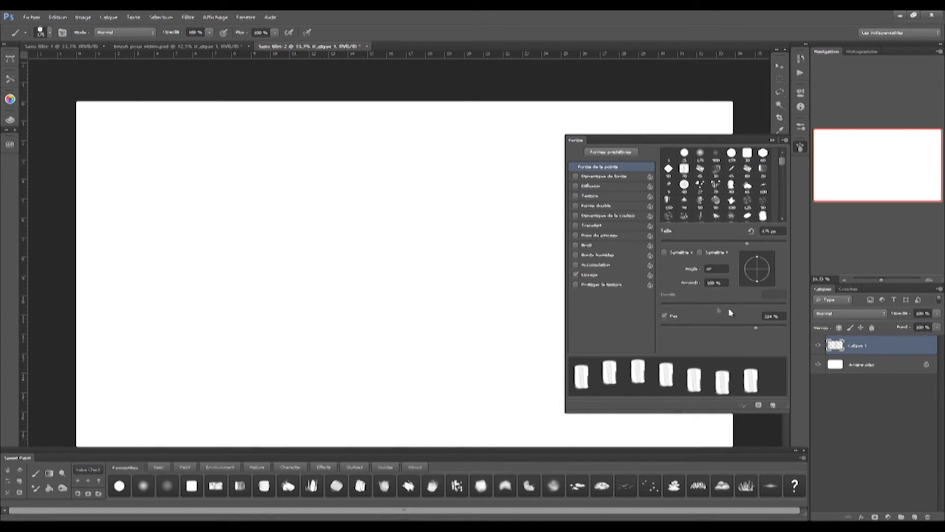
- Reduce the tip spacing to 1 %, paint two wavy test strokes across the canvas, and undo them
drag(755, 328, 650, 328)
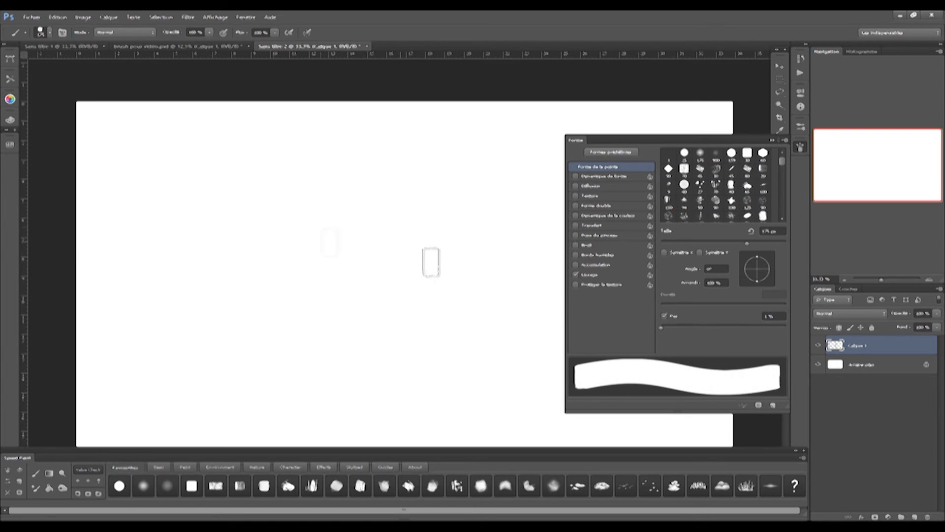
drag(160, 244, 510, 239)
drag(141, 188, 370, 191)
key(ctrl+z)
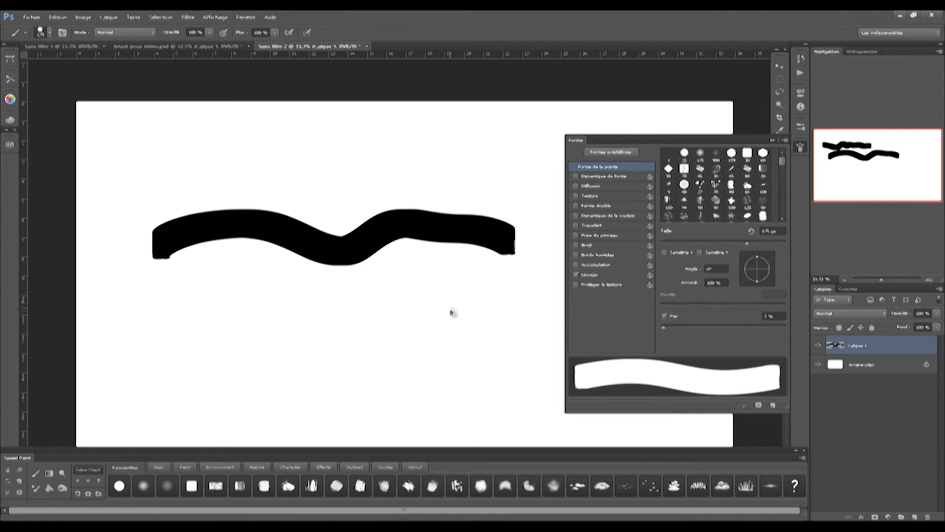
key(ctrl+alt+z)
- Enable Dynamique de forme and return the angle control to Inclinaison de la plume after testing Rotation with one stroke
click(601, 177)
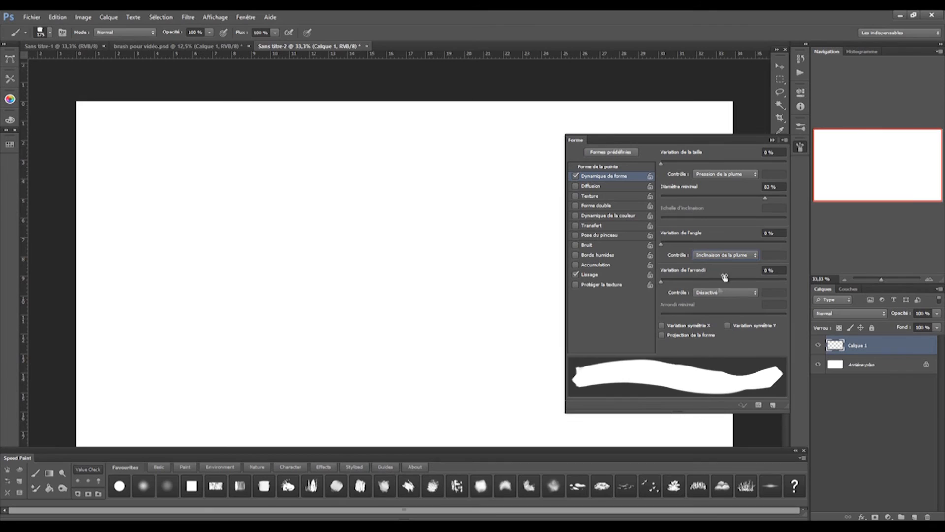
click(727, 259)
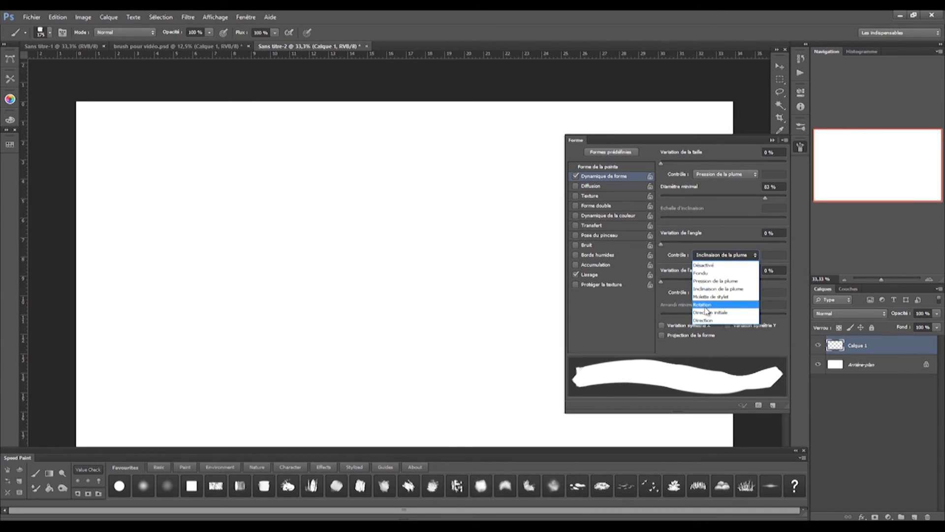
click(706, 305)
mouse_move(156, 252)
mouse_down()
mouse_move(229, 211)
mouse_move(487, 219)
mouse_up()
key(ctrl+z)
click(725, 255)
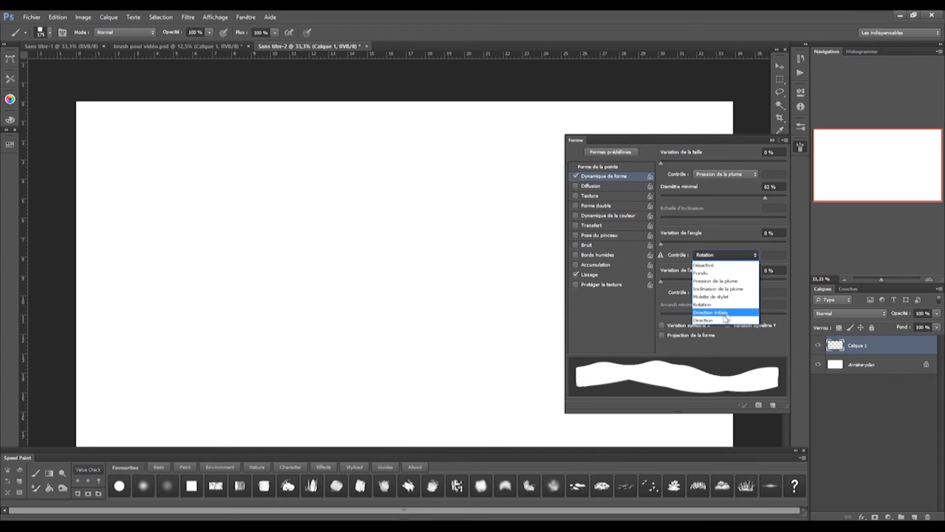
click(714, 288)
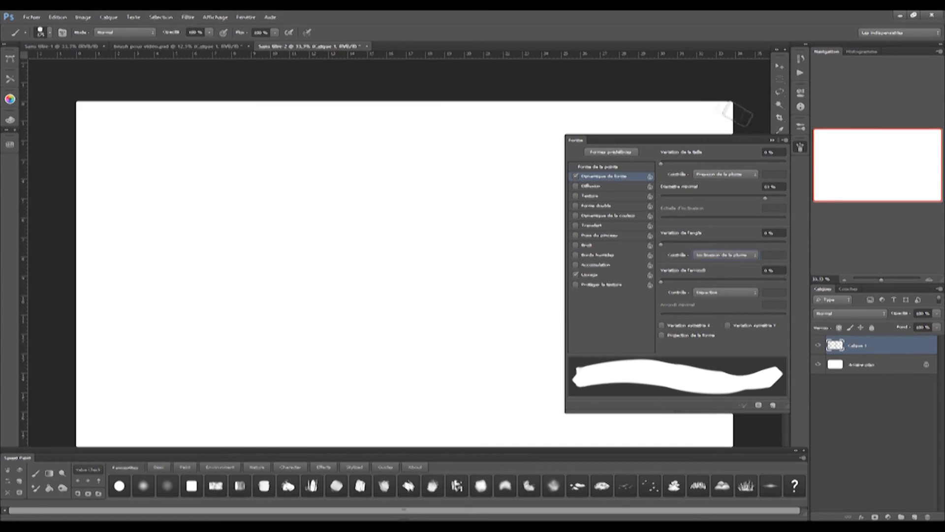
- Test a 0 % minimum diameter with three strokes of varying pen pressure and clear them from the layer
click(692, 174)
click(756, 201)
drag(769, 198, 661, 205)
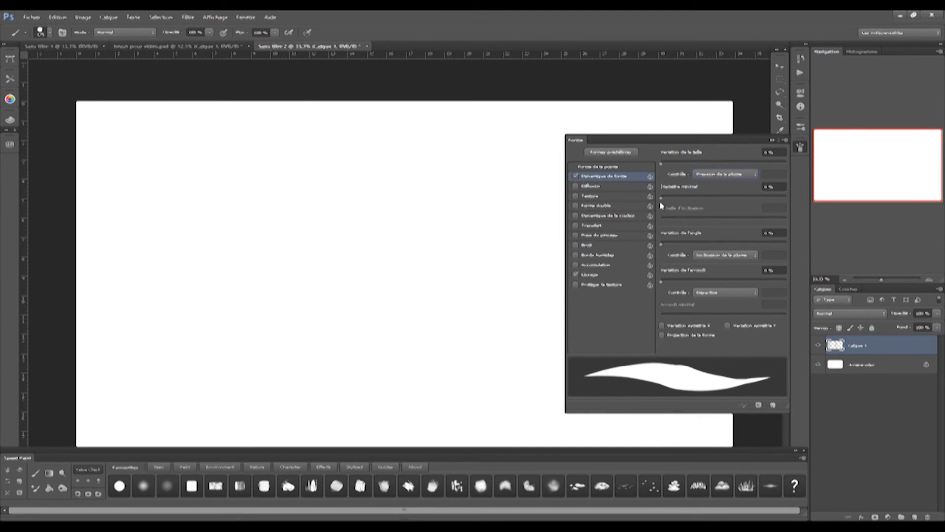
mouse_move(169, 225)
mouse_down()
mouse_move(205, 246)
mouse_move(239, 230)
mouse_move(258, 245)
mouse_move(298, 232)
mouse_move(321, 244)
mouse_move(358, 227)
mouse_move(428, 237)
mouse_move(472, 295)
mouse_move(426, 322)
mouse_move(243, 310)
mouse_up()
mouse_move(146, 227)
mouse_down()
mouse_move(239, 195)
mouse_move(401, 179)
mouse_move(460, 178)
mouse_move(517, 205)
mouse_up()
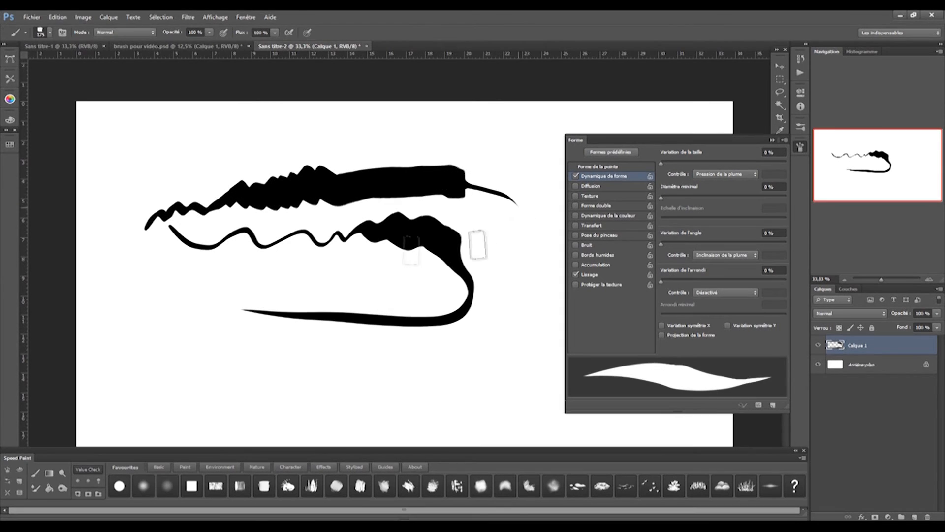
drag(97, 182, 248, 170)
key(ctrl+a)
key(Delete)
key(ctrl+d)
- Set the minimum diameter to 85 % and keep the angle control on Inclinaison de la plume
drag(661, 197, 766, 200)
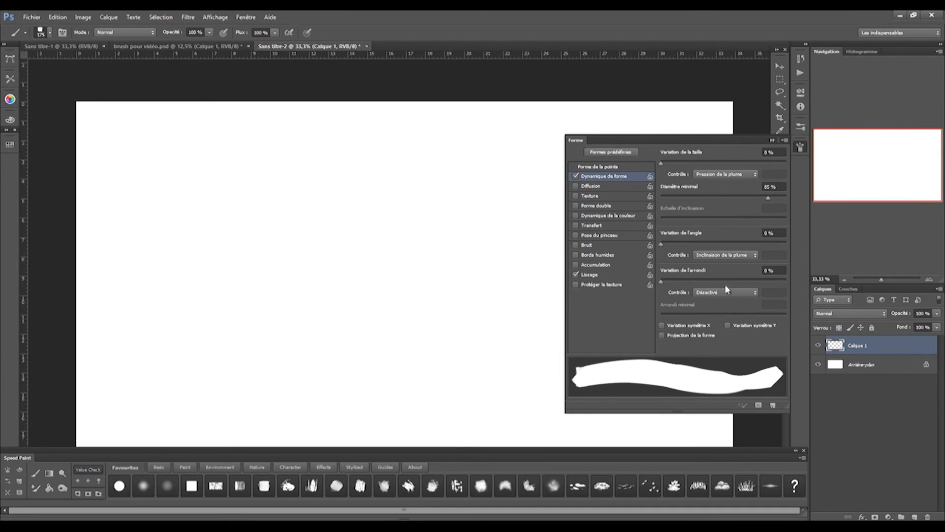
click(716, 255)
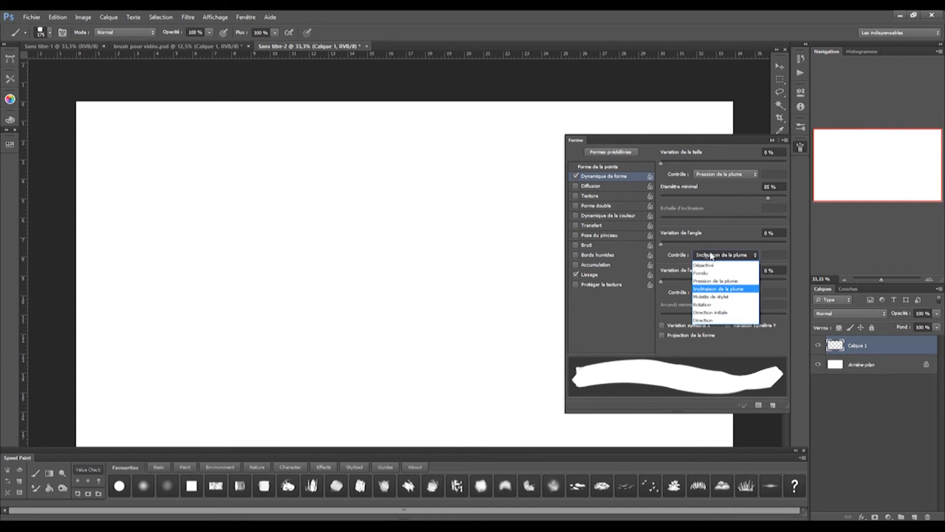
click(720, 291)
- Test the pen-tilt angle control with three near-horizontal strokes and two slanted ones, and undo them all
drag(127, 205, 334, 216)
drag(155, 178, 399, 184)
drag(186, 148, 423, 158)
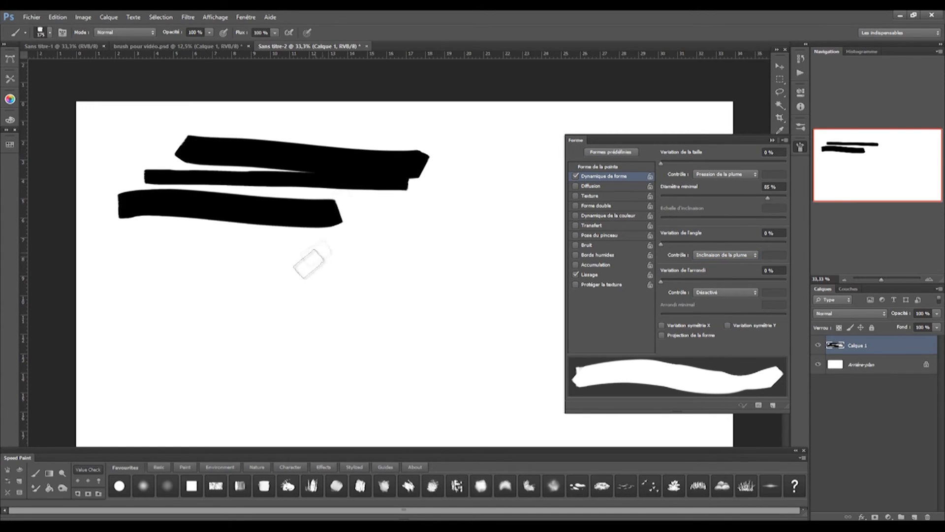
mouse_move(261, 277)
mouse_down()
mouse_move(311, 274)
mouse_move(383, 235)
mouse_up()
drag(340, 321, 409, 266)
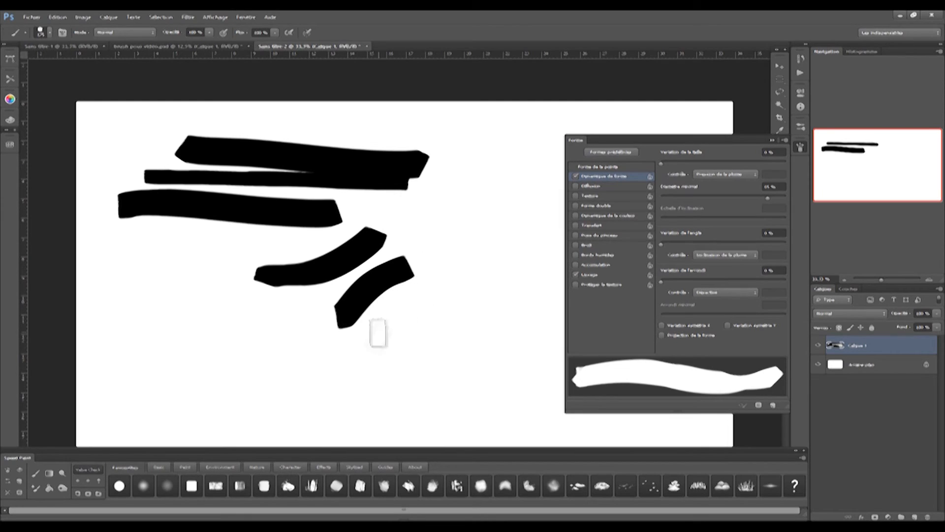
key(ctrl+alt+z)
key(ctrl+alt+z)
key(ctrl+alt+z)
key(ctrl+alt+z)
key(ctrl+alt+z)
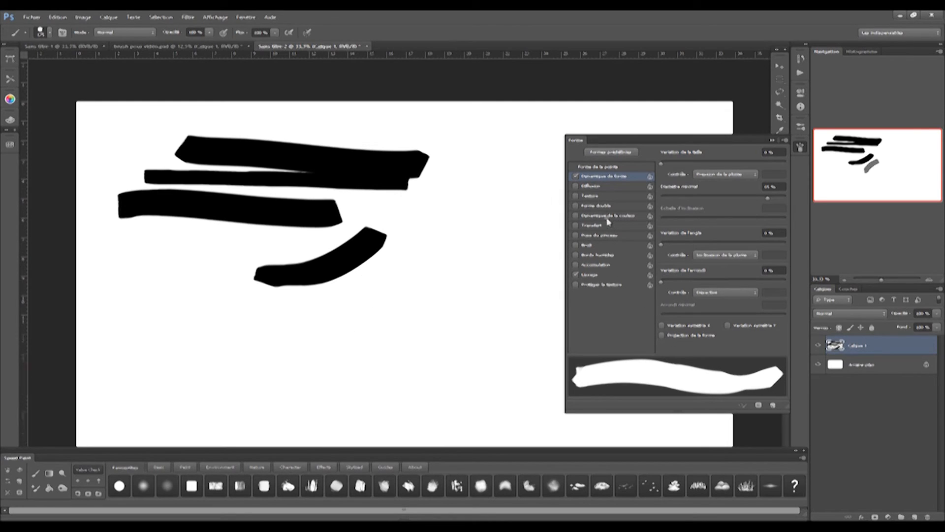
- Enable Transfert with a 0 % minimum opacity, and paint and undo one pen-pressure test stroke
click(576, 226)
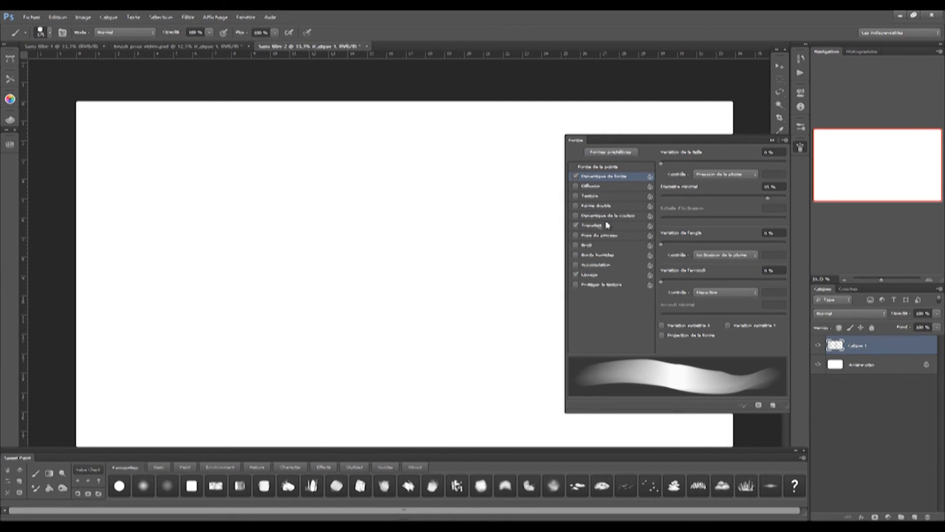
click(594, 225)
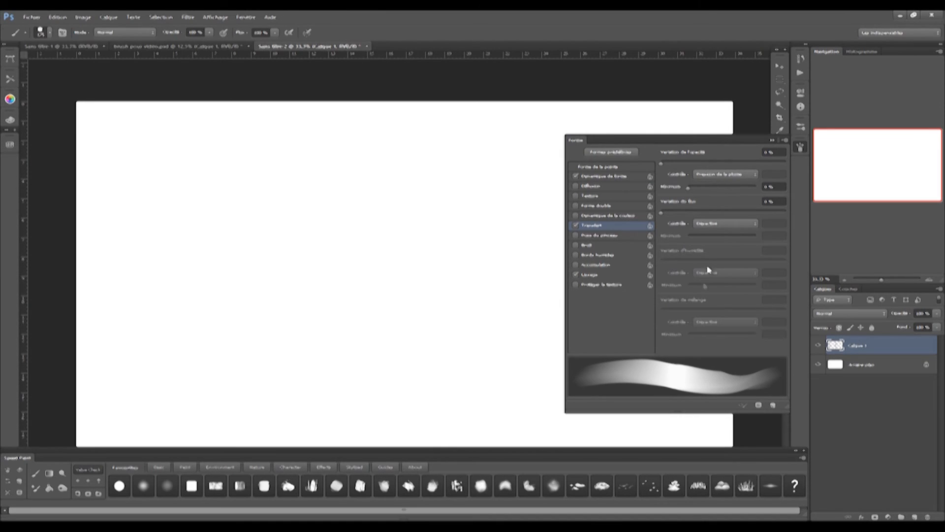
mouse_move(690, 191)
mouse_down()
mouse_move(752, 194)
mouse_move(695, 195)
mouse_up()
mouse_move(148, 223)
mouse_down()
mouse_move(211, 209)
mouse_move(430, 222)
mouse_up()
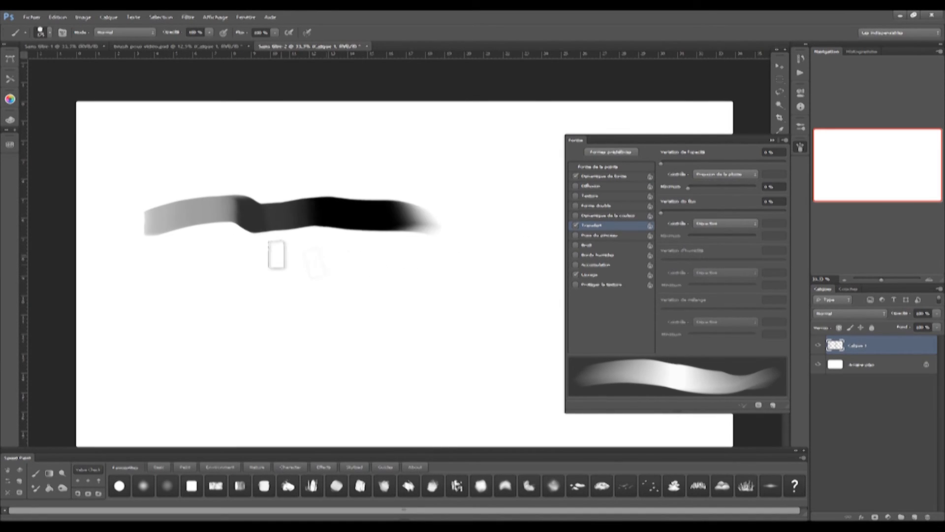
key(ctrl+z)
- Paint seven overlapping strokes of varying pen pressure to test the opacity transfer, and undo them all
drag(123, 204, 293, 212)
drag(160, 240, 409, 241)
drag(178, 216, 435, 213)
drag(173, 175, 485, 216)
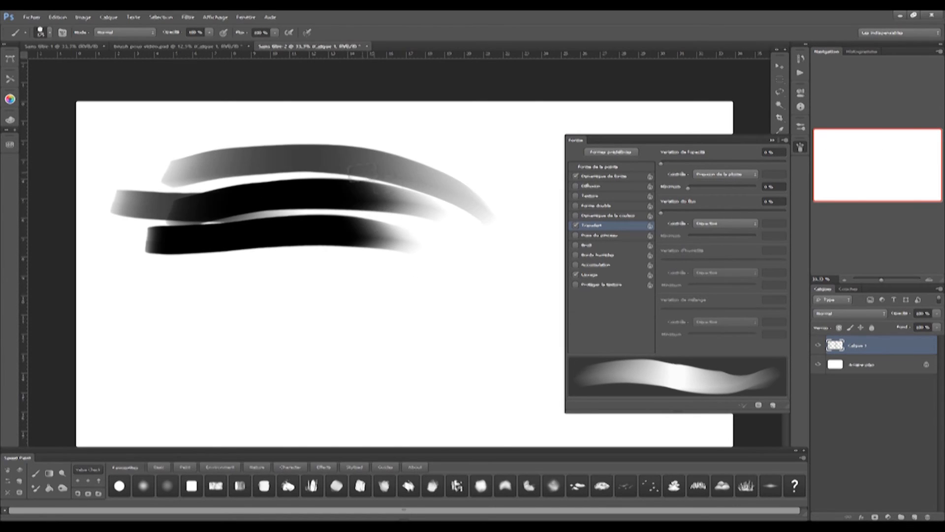
drag(382, 221, 347, 168)
drag(266, 231, 370, 354)
drag(210, 269, 361, 342)
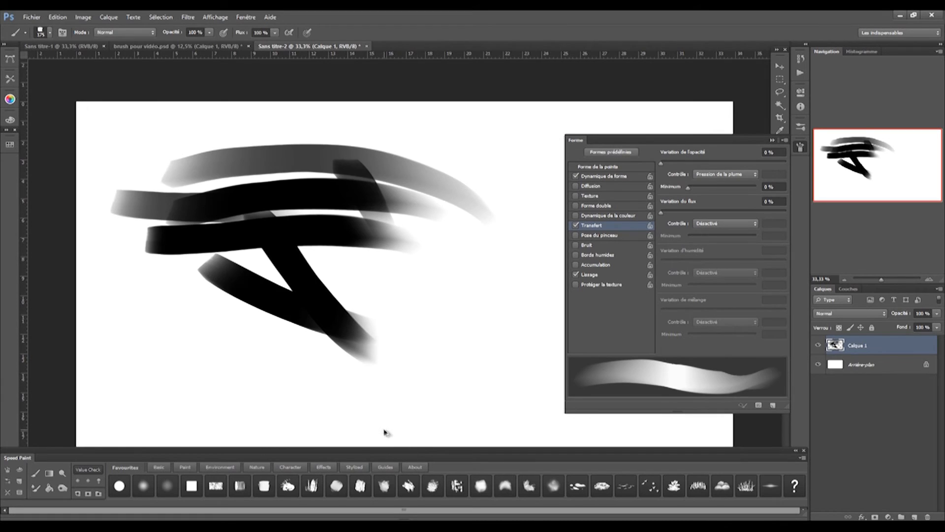
key(ctrl+alt+z)
key(ctrl+alt+z)
key(ctrl+alt+z)
key(ctrl+alt+z)
key(ctrl+alt+z)
key(ctrl+alt+z)
key(ctrl+alt+z)
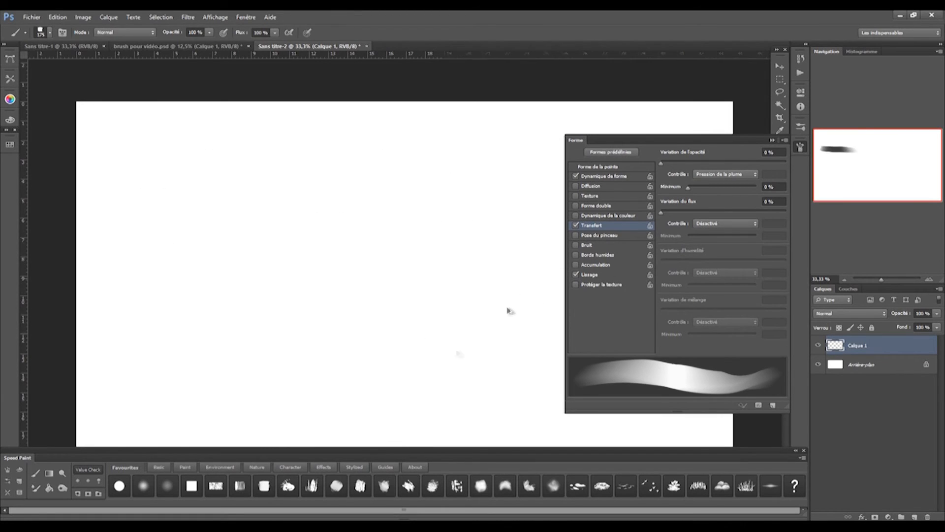
- Enable Texture for the brush and paint two curved test strokes on the empty canvas
click(590, 196)
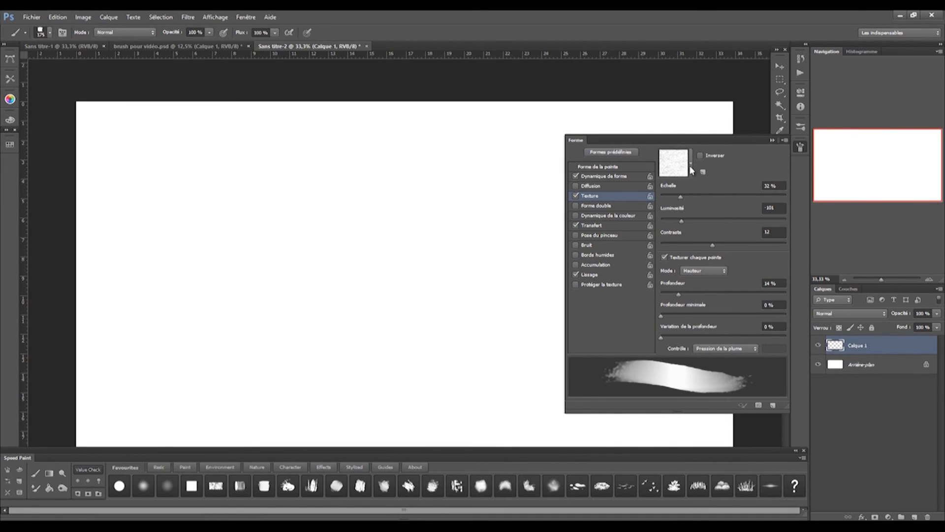
mouse_move(162, 215)
mouse_down()
mouse_move(256, 234)
mouse_move(288, 296)
mouse_up()
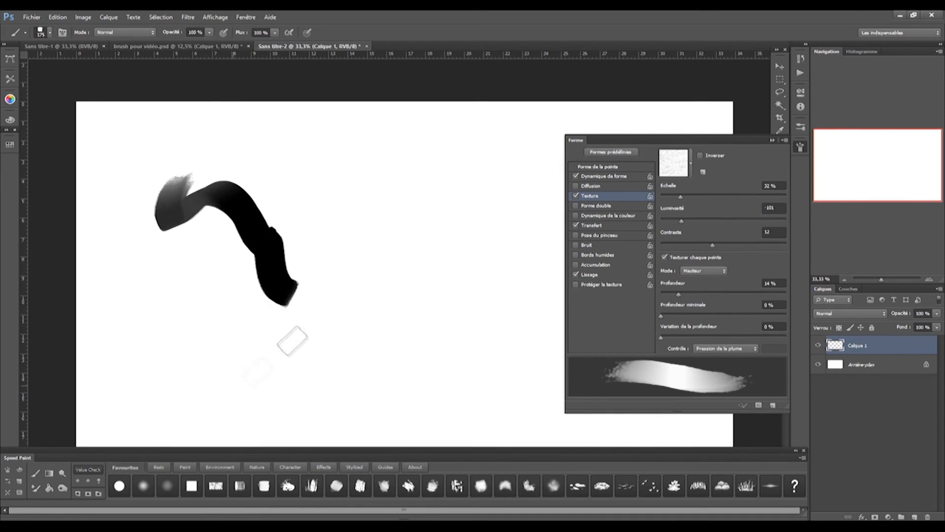
drag(243, 381, 389, 291)
- Look through the available texture patterns and paint short, dense strokes around the two curved ones as material for a pattern
click(675, 165)
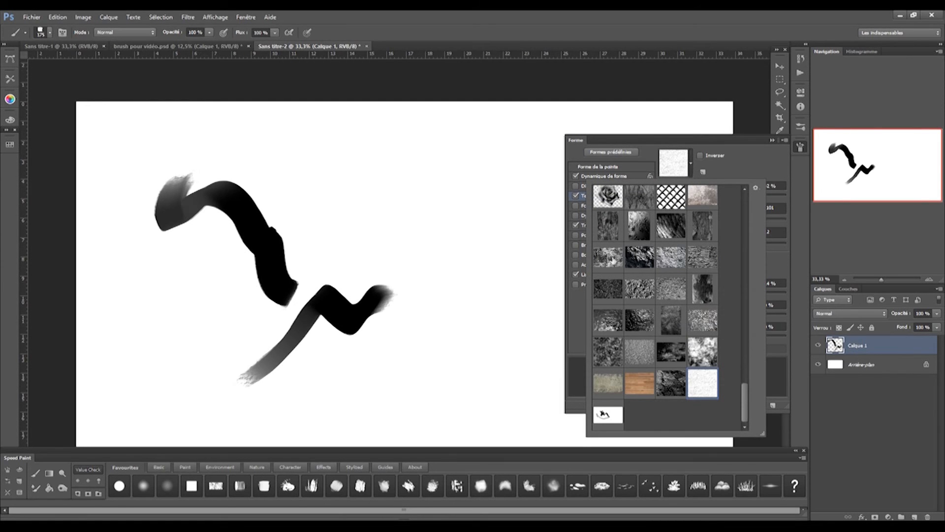
drag(744, 391, 745, 356)
click(748, 162)
mouse_move(300, 217)
mouse_down()
mouse_move(329, 226)
mouse_move(380, 257)
mouse_up()
mouse_move(172, 291)
mouse_down()
mouse_move(221, 288)
mouse_move(227, 315)
mouse_up()
drag(239, 179, 295, 190)
mouse_move(359, 180)
mouse_down()
mouse_move(431, 237)
mouse_move(412, 215)
mouse_up()
drag(374, 331, 318, 368)
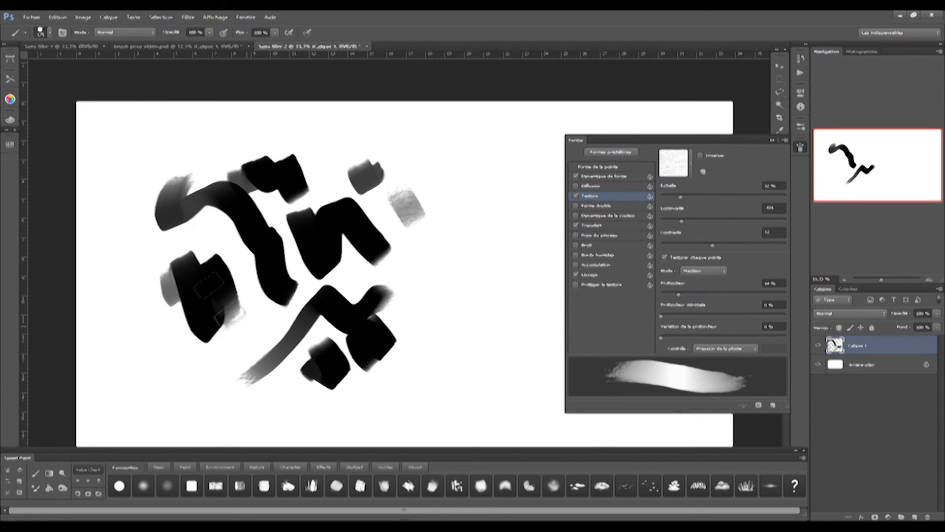
- Define the painted canvas as a new pattern, keeping the suggested name
click(57, 20)
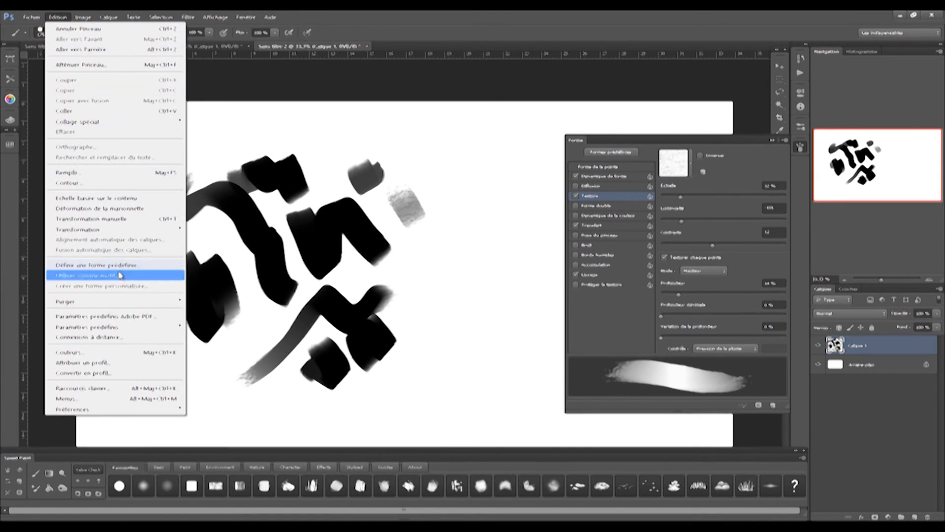
click(77, 278)
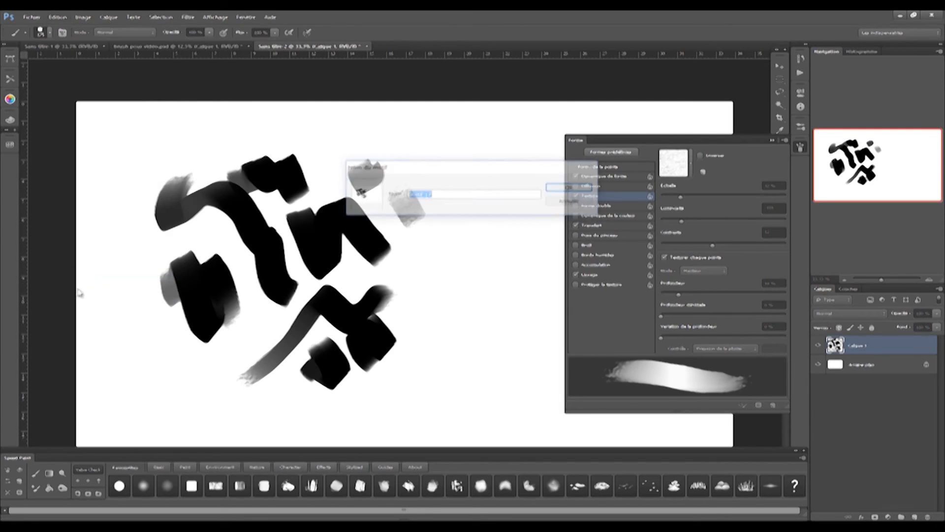
click(570, 188)
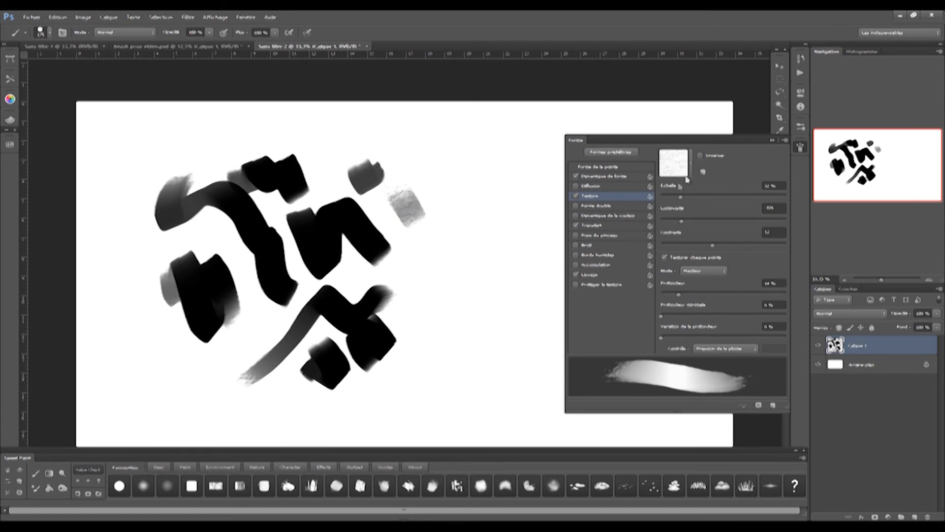
- Use the newly defined pattern as the brush texture and set its scale to 5 %
click(691, 162)
drag(747, 368, 744, 418)
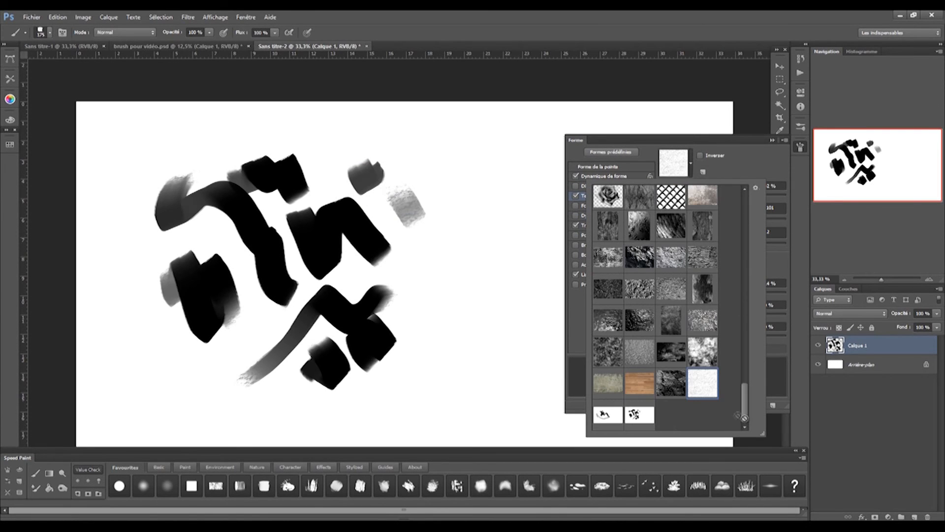
click(639, 414)
click(682, 143)
mouse_move(664, 209)
mouse_down()
mouse_move(677, 212)
mouse_move(655, 208)
mouse_move(663, 209)
mouse_up()
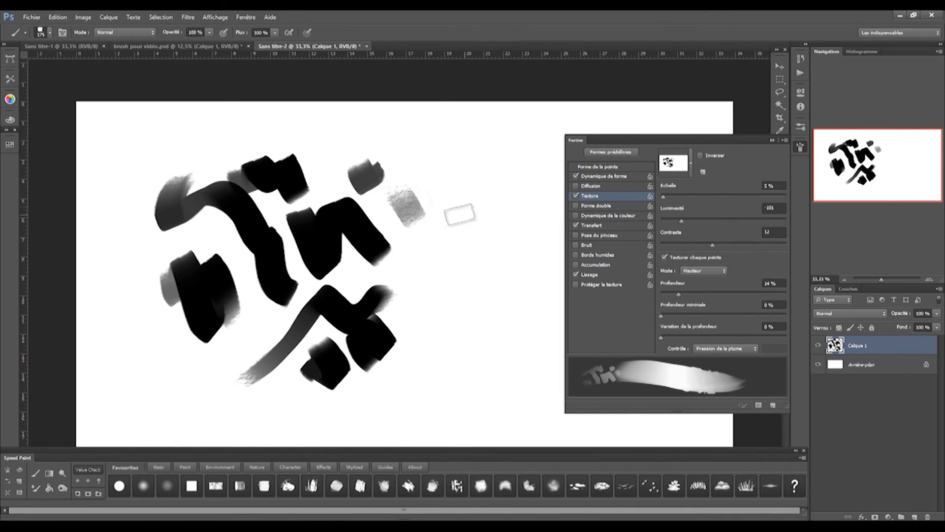
- Test the custom pattern texture with three slanted strokes beside the existing marks
drag(401, 165, 470, 266)
drag(413, 237, 485, 332)
drag(381, 276, 485, 246)
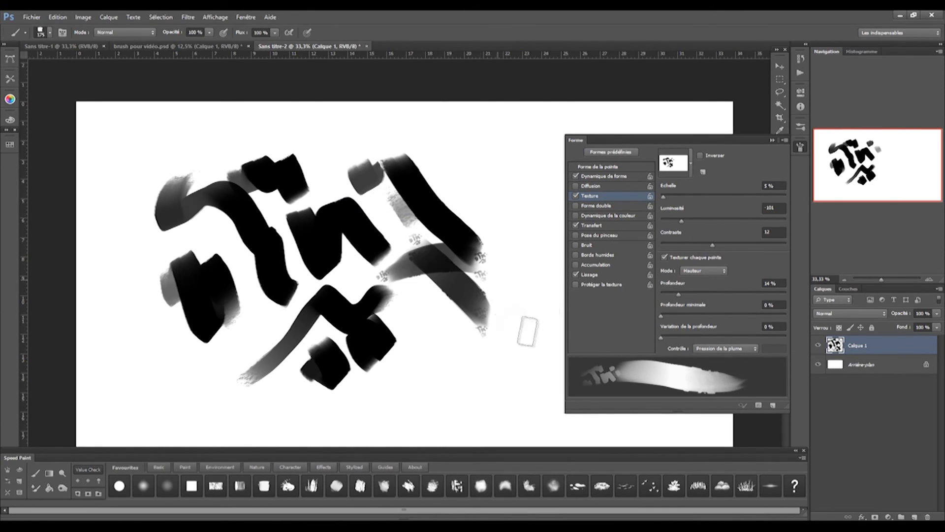
- Switch the brush texture back to the white paper pattern and undo the three custom-pattern test strokes
click(691, 168)
click(703, 383)
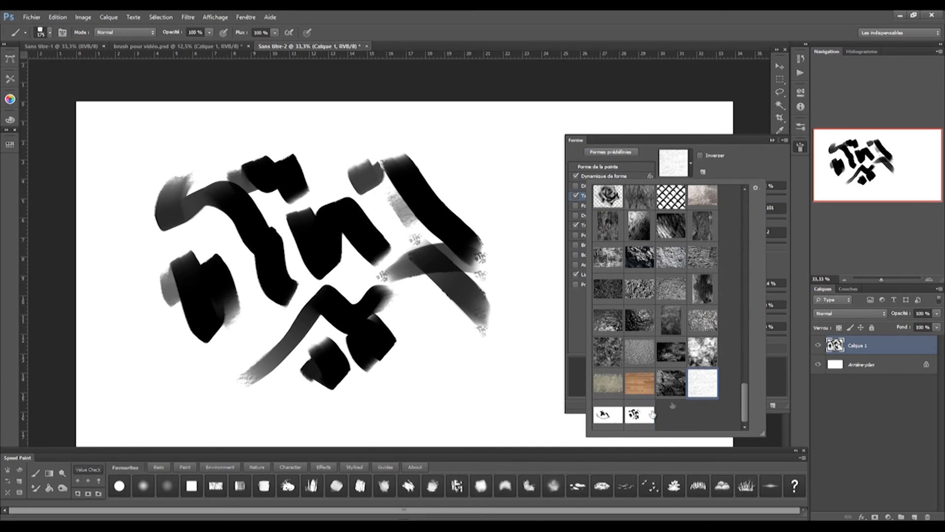
click(490, 200)
key(ctrl+alt+z)
key(ctrl+alt+z)
key(ctrl+alt+z)
key(ctrl+alt+z)
key(ctrl+alt+z)
key(ctrl+alt+z)
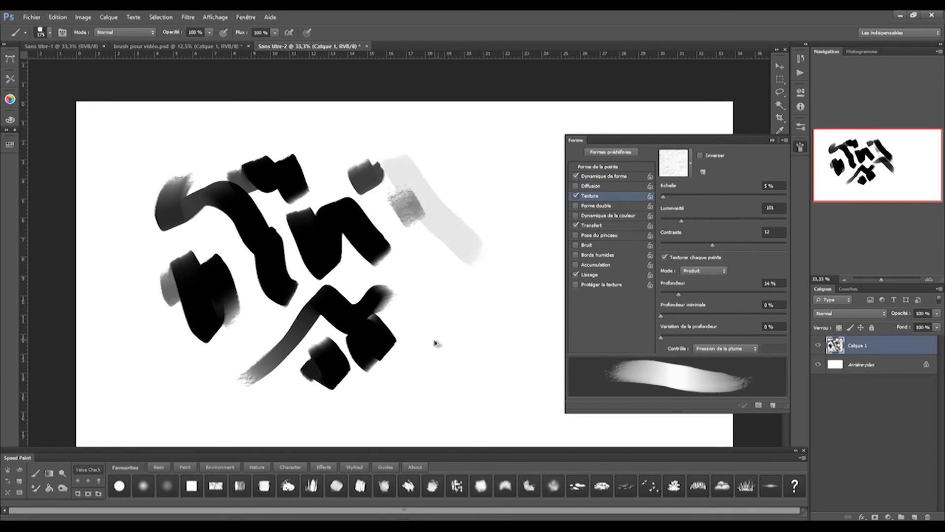
- Hide Calque 1 and create a new empty layer above it
click(819, 345)
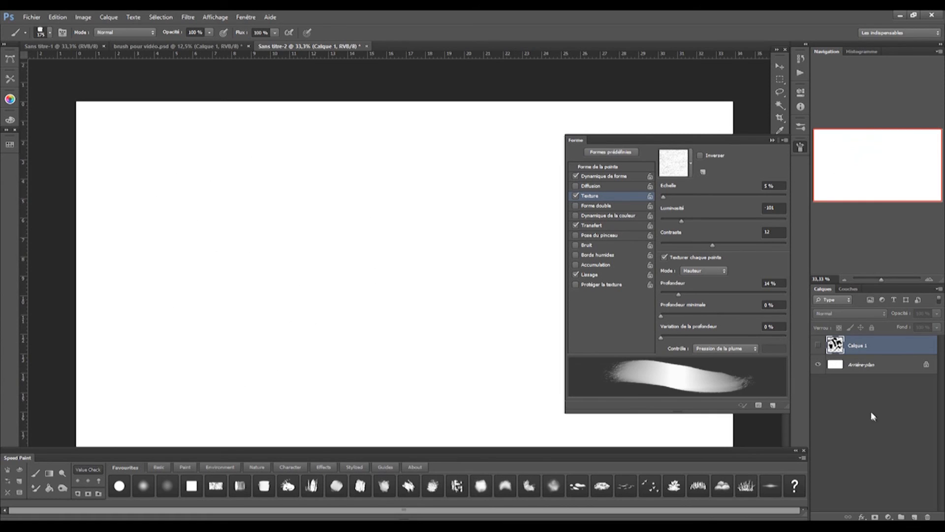
key(ctrl+shift+alt+n)
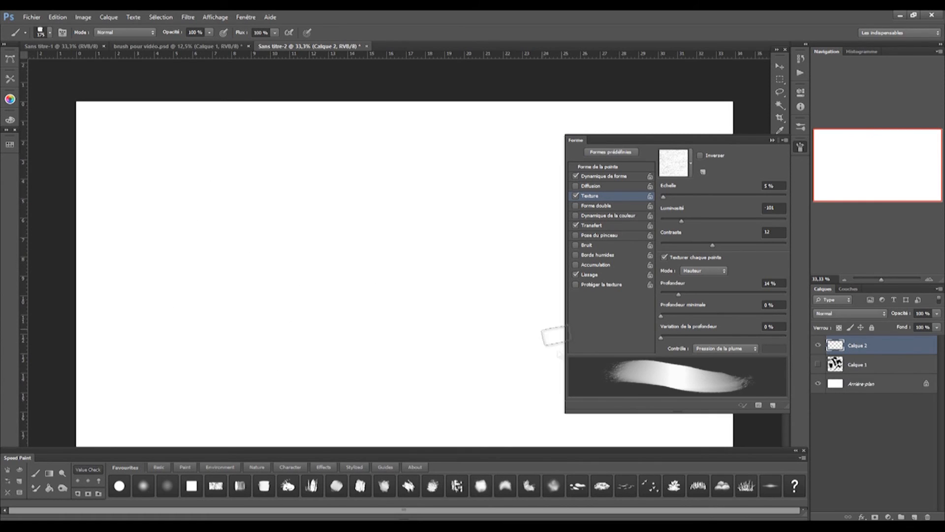
- Enable Forme double with the 167 px textured tip and enlarge that second tip
click(575, 205)
click(595, 207)
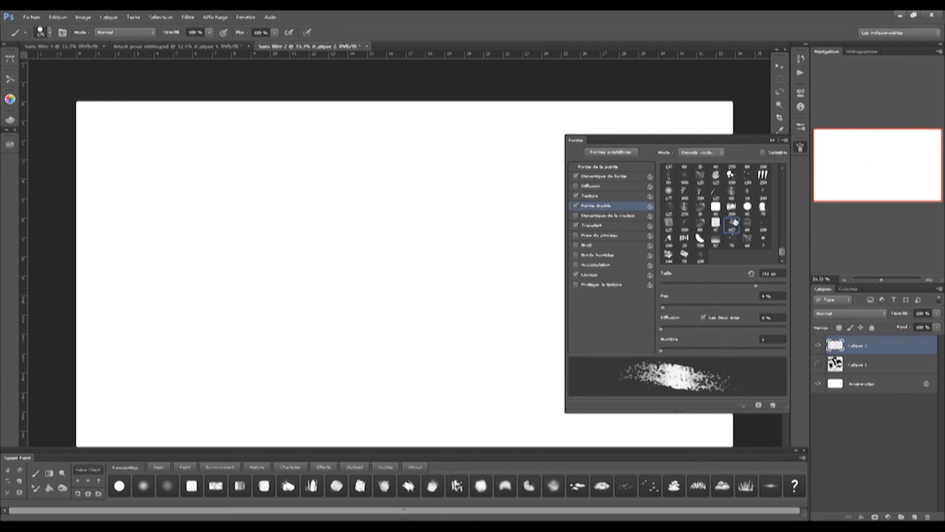
mouse_move(751, 288)
mouse_down()
mouse_move(711, 289)
mouse_move(760, 293)
mouse_up()
- Test the dual brush with two roughly horizontal strokes, and enlarge the brush for a short third stroke
drag(182, 229, 266, 226)
mouse_move(211, 202)
mouse_down()
mouse_move(327, 221)
mouse_move(342, 185)
mouse_move(197, 187)
mouse_move(376, 261)
mouse_up()
key(bracketright)
key(bracketright)
key(bracketright)
drag(375, 194, 369, 217)
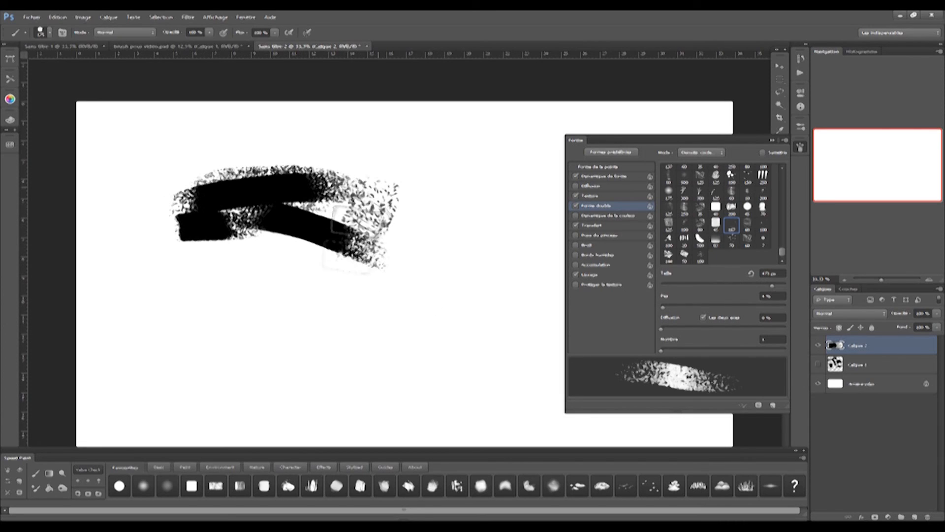
- Paint five larger overlapping strokes in different directions to test the dual brush's grain
drag(445, 196, 372, 276)
drag(429, 179, 358, 286)
drag(370, 355, 320, 269)
drag(281, 293, 366, 298)
drag(219, 276, 322, 345)
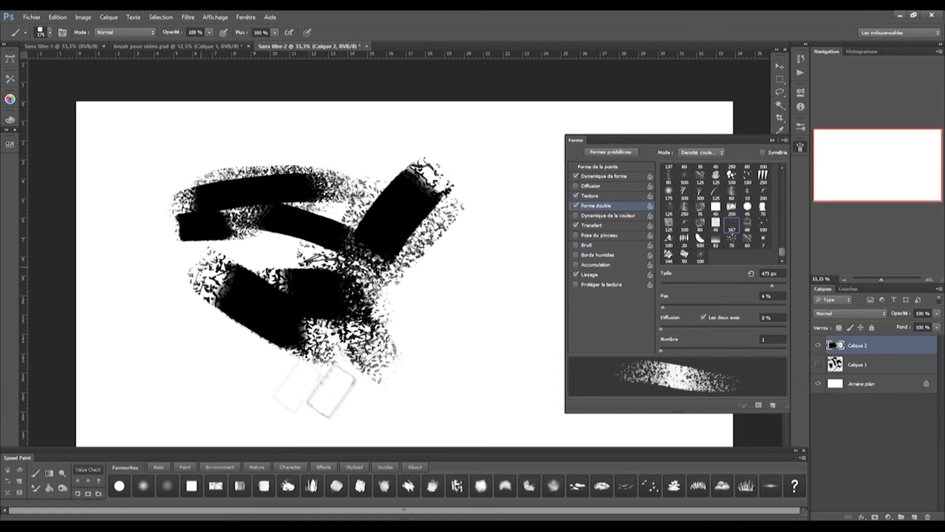
- Reduce the second tip's size to 378 px and save the brush as the preset "rectangle 3" with its size captured
drag(772, 285, 766, 286)
right_click(288, 197)
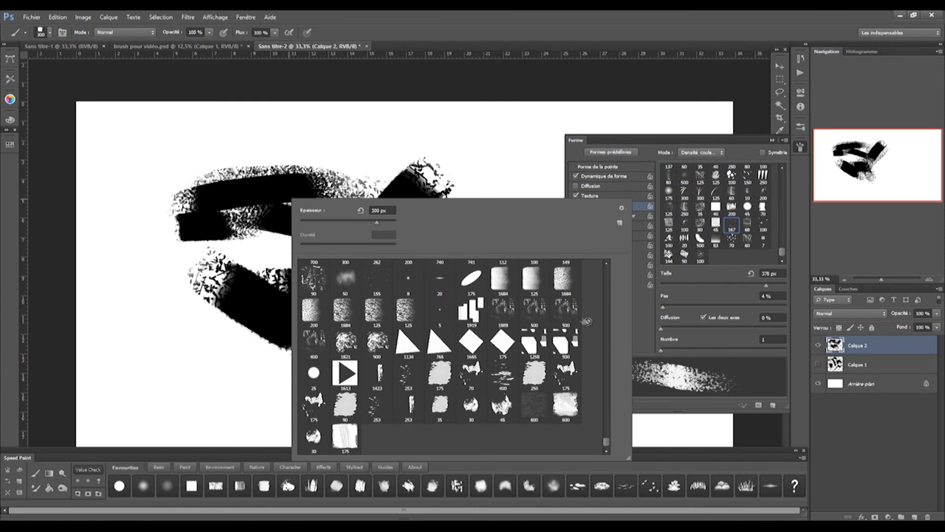
click(620, 223)
drag(527, 167, 496, 160)
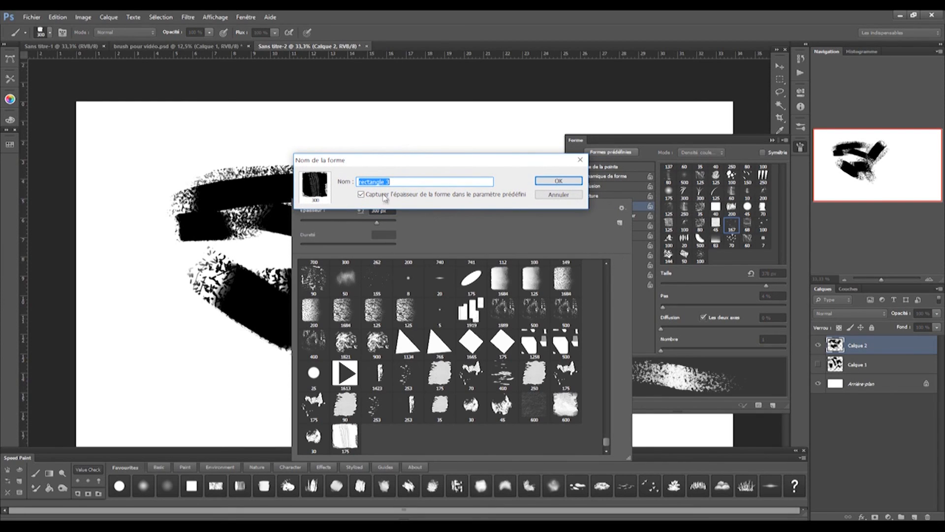
click(557, 182)
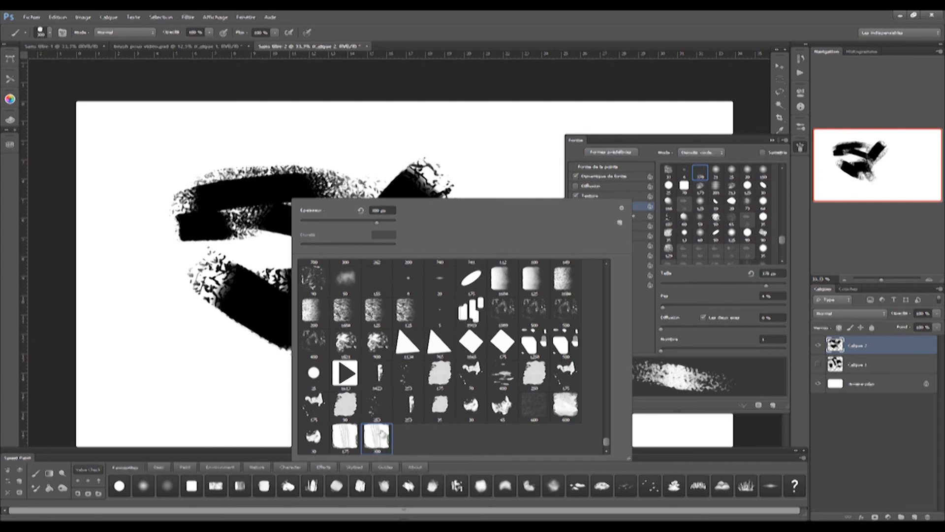
- Compare the original 175 px rectangle preset with the newly saved 300 px preset by painting a stroke with each
click(346, 440)
mouse_move(131, 300)
mouse_down()
mouse_move(148, 348)
mouse_move(391, 377)
mouse_up()
right_click(275, 310)
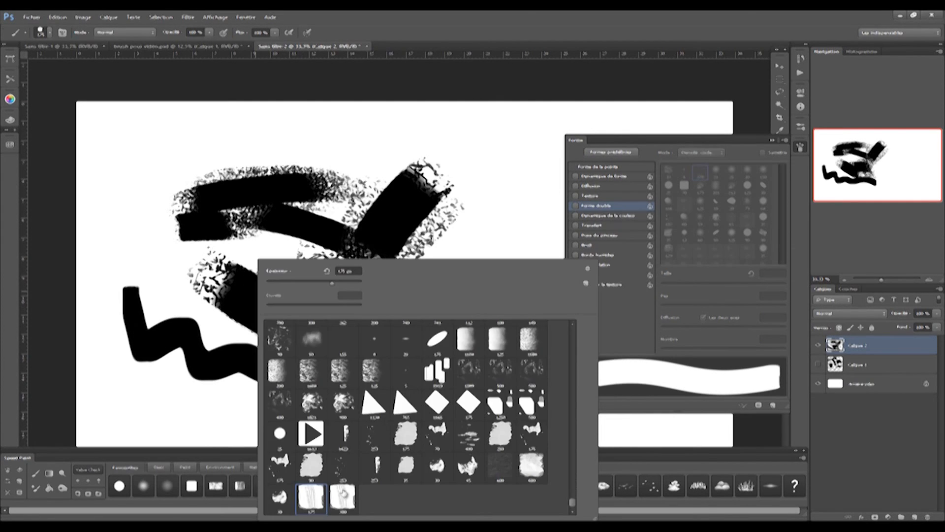
click(344, 494)
click(468, 162)
mouse_move(471, 161)
mouse_down()
mouse_move(517, 210)
mouse_move(450, 262)
mouse_move(387, 246)
mouse_move(401, 281)
mouse_move(475, 340)
mouse_up()
- Delete the original 175 px rectangle preset from the brush library
right_click(377, 252)
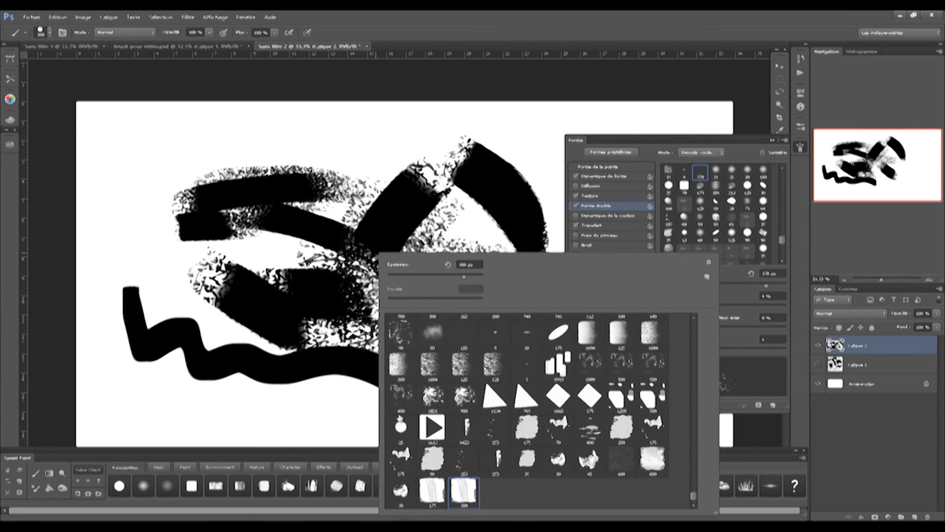
right_click(430, 490)
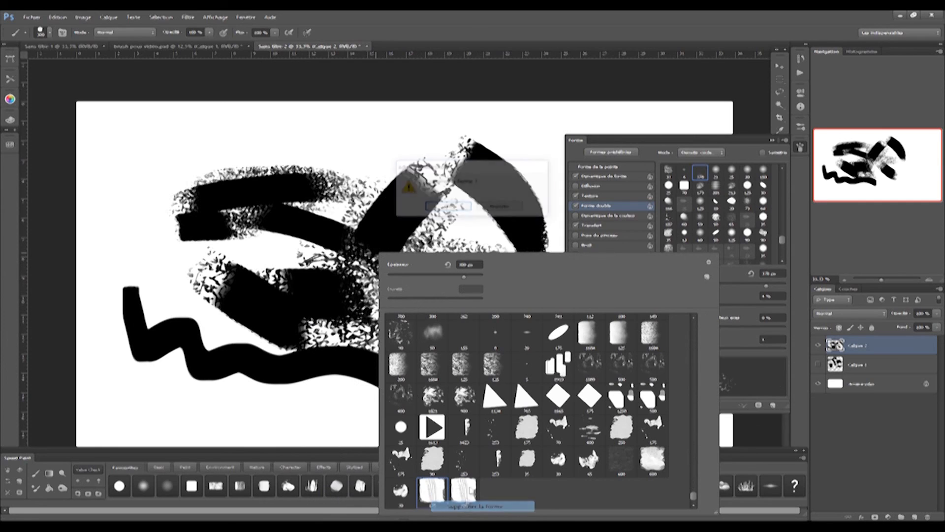
click(466, 501)
click(447, 205)
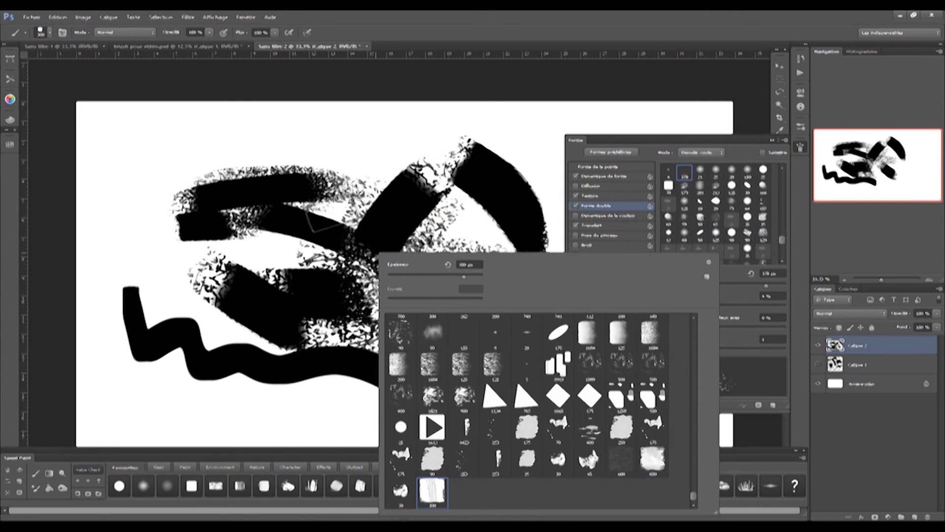
key(Return)
- Paint more grainy strokes around the canvas with the saved 300 px dual brush
drag(295, 150, 324, 215)
mouse_move(167, 156)
mouse_down()
mouse_move(221, 215)
mouse_move(127, 222)
mouse_move(137, 295)
mouse_move(222, 315)
mouse_up()
mouse_move(172, 374)
mouse_down()
mouse_move(241, 392)
mouse_move(399, 374)
mouse_up()
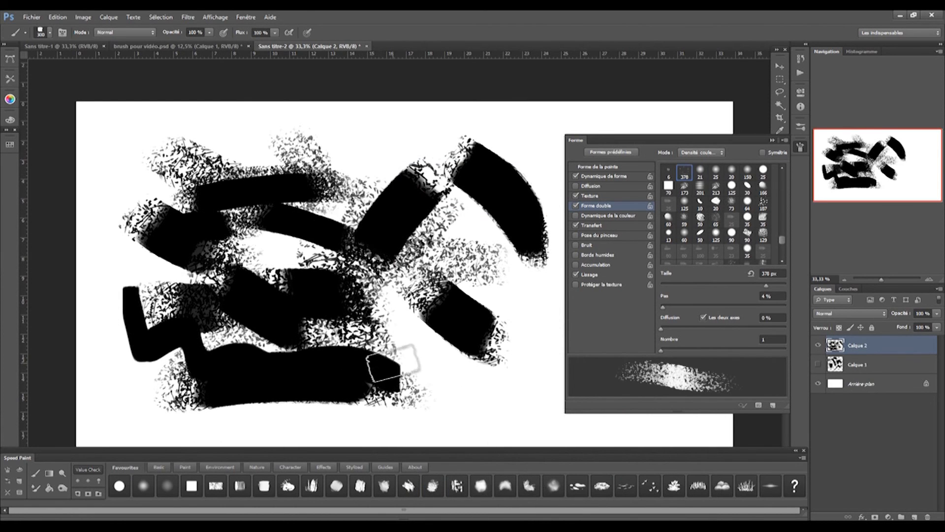